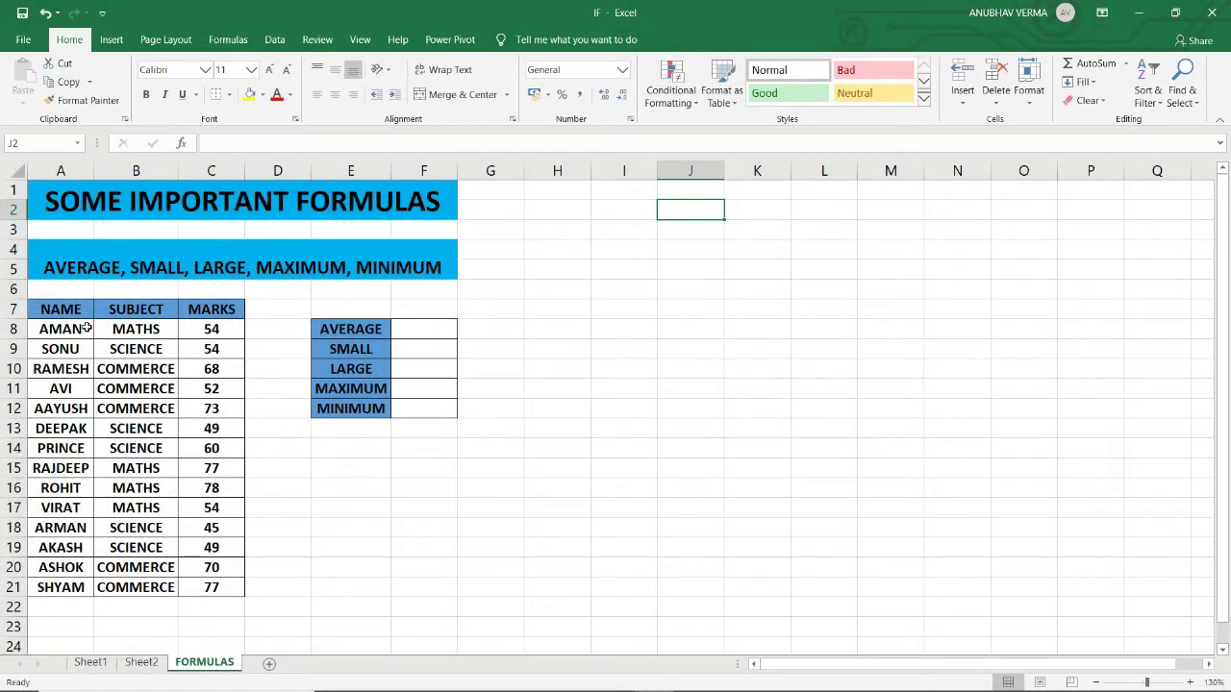
- Review the names, subjects and marks columns and the five summary result cells
drag(87, 329, 101, 587)
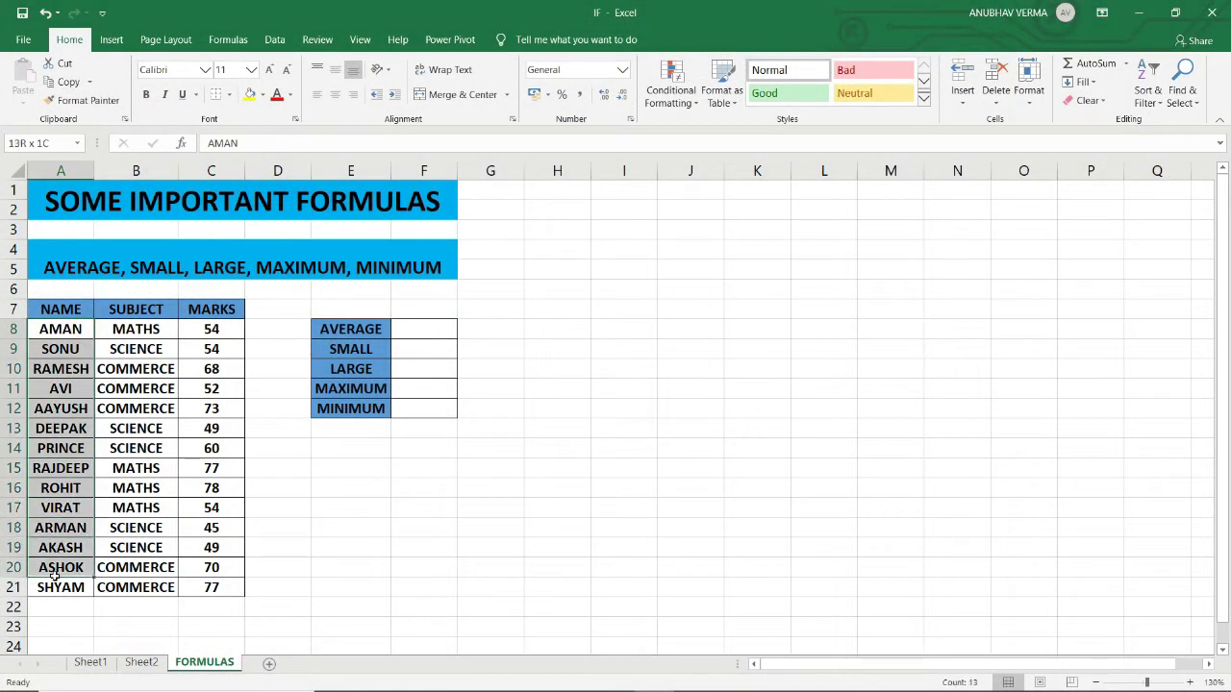
drag(133, 329, 133, 582)
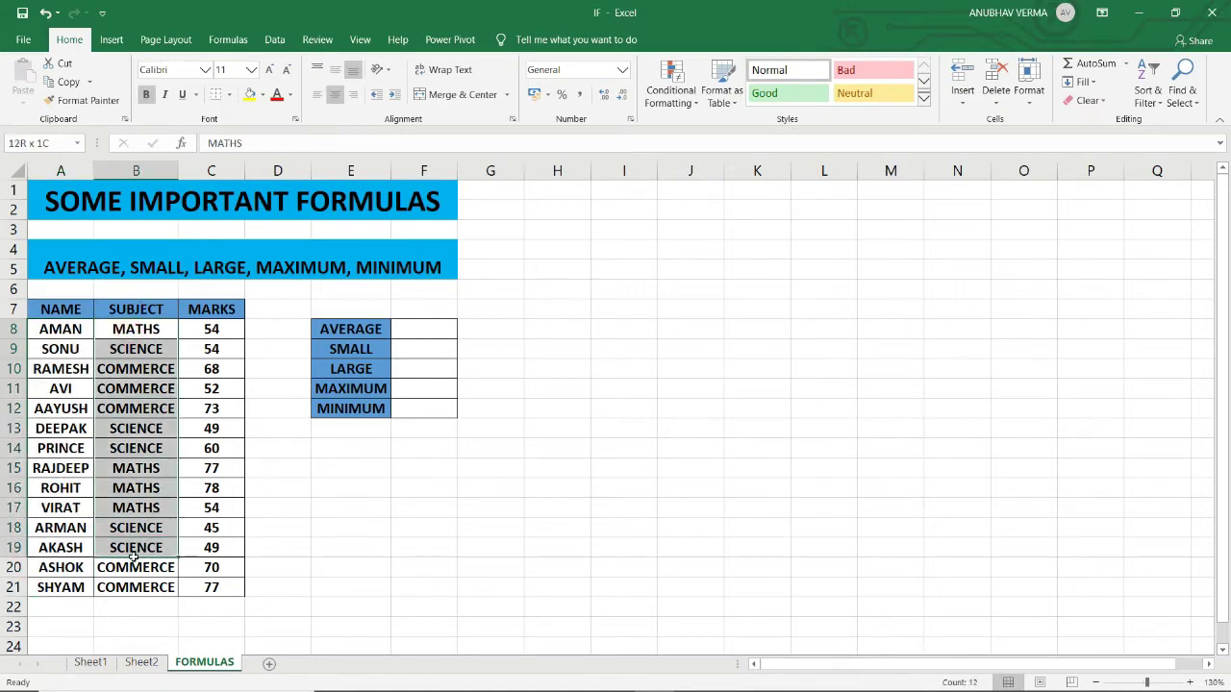
drag(231, 329, 209, 589)
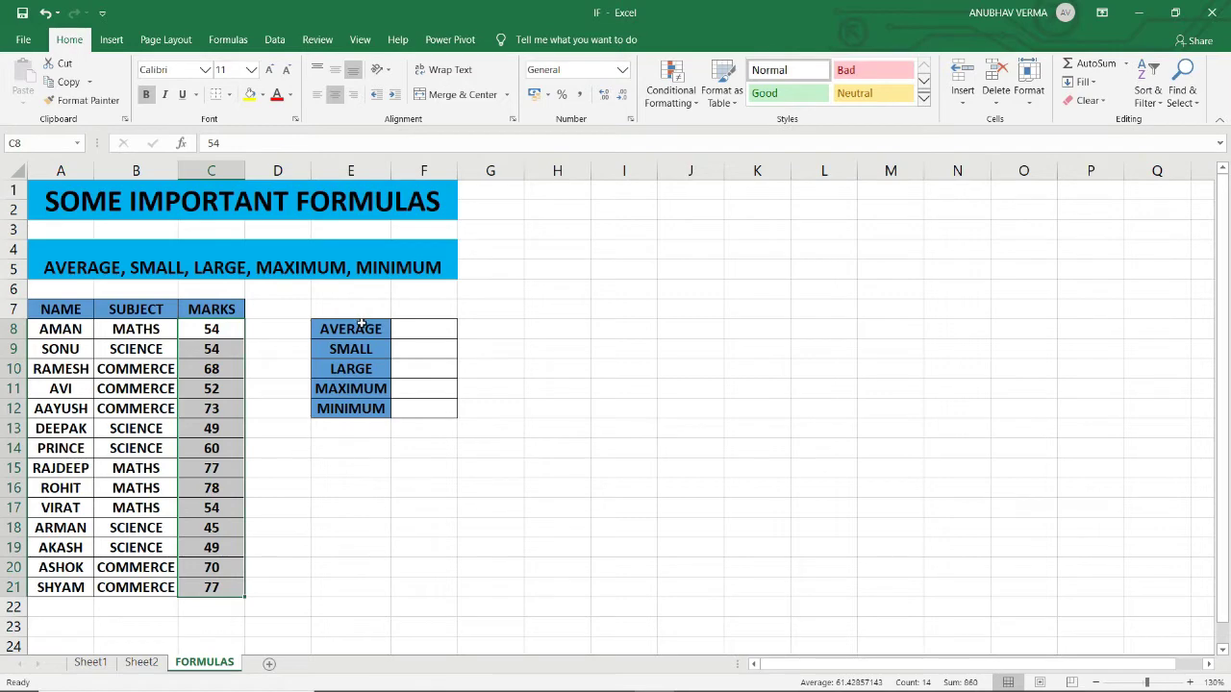
click(428, 328)
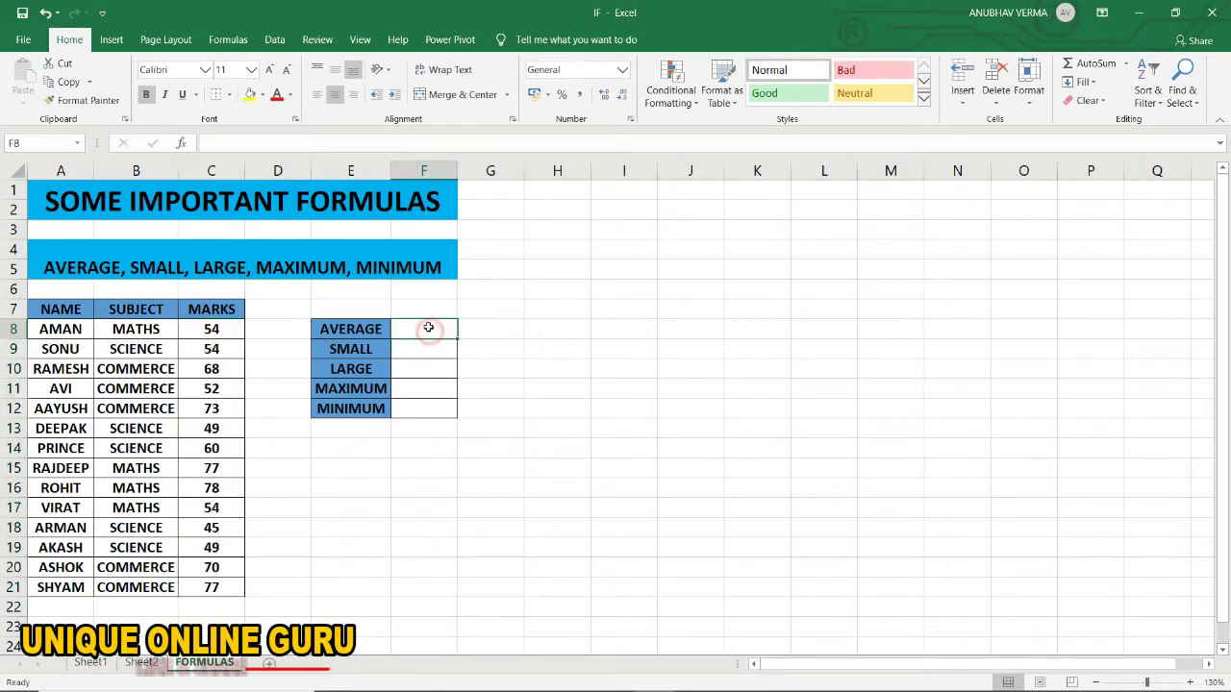
click(432, 349)
click(434, 373)
click(434, 388)
click(433, 417)
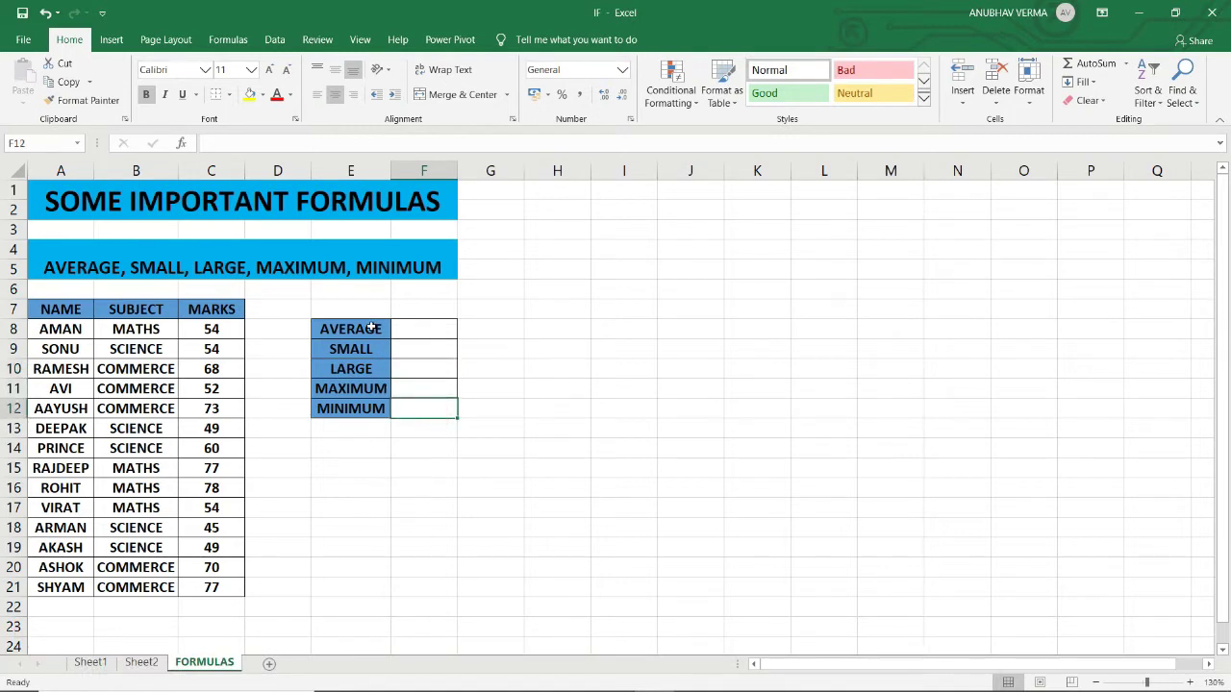
click(430, 329)
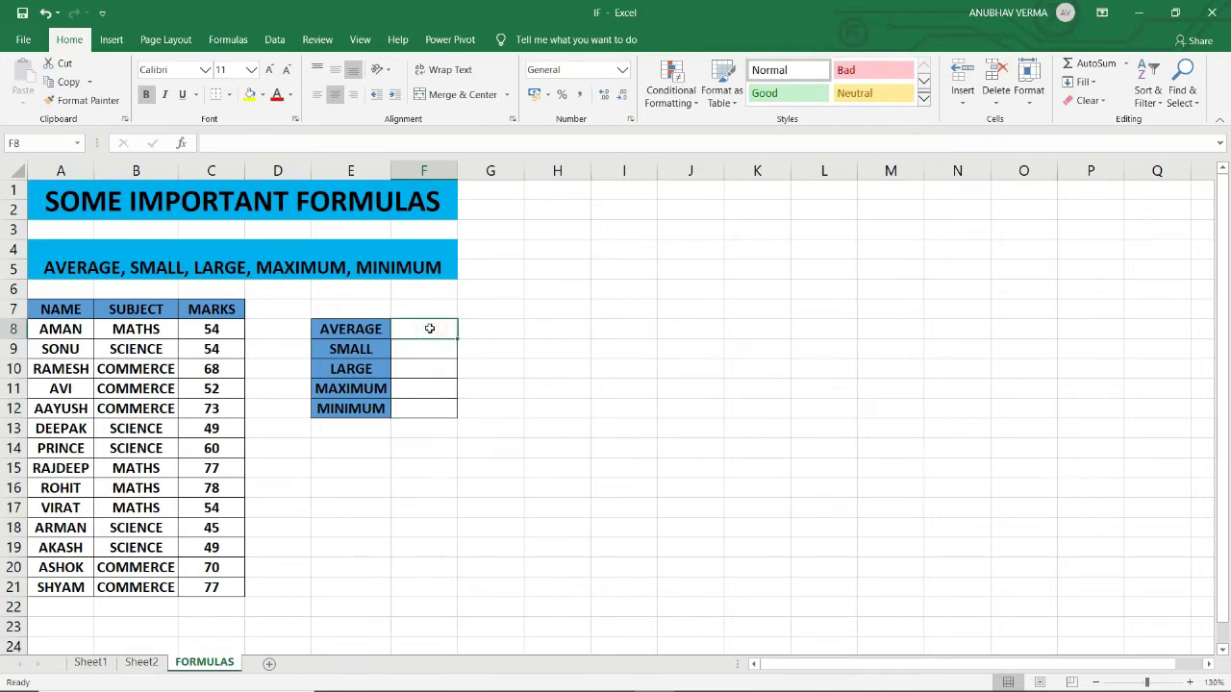
- Enter a bold MATHS label in G8 with a blue fill
click(482, 332)
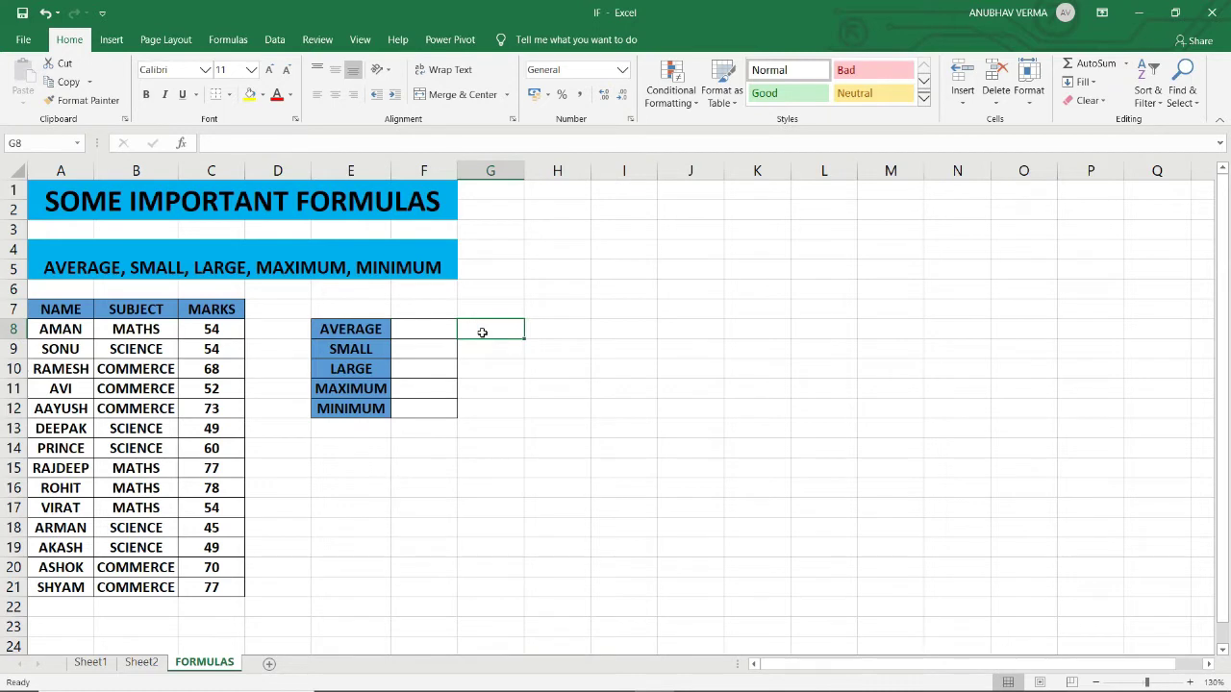
text(MAT)
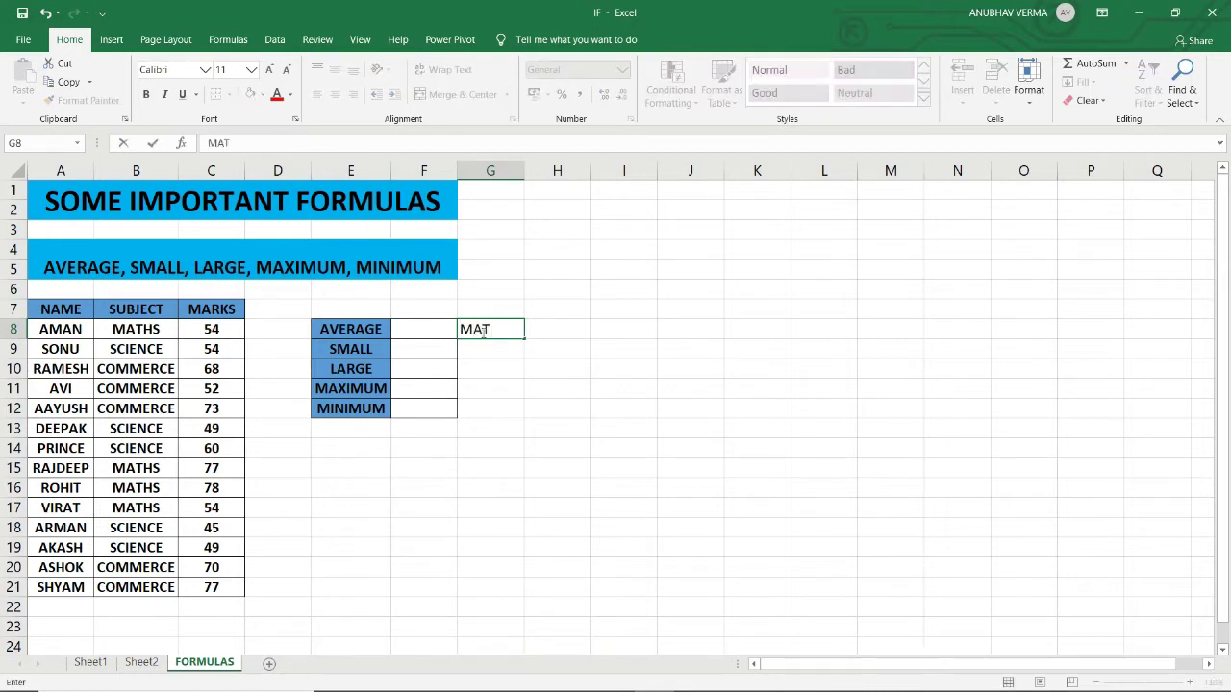
text(HS)
key(ctrl+Return)
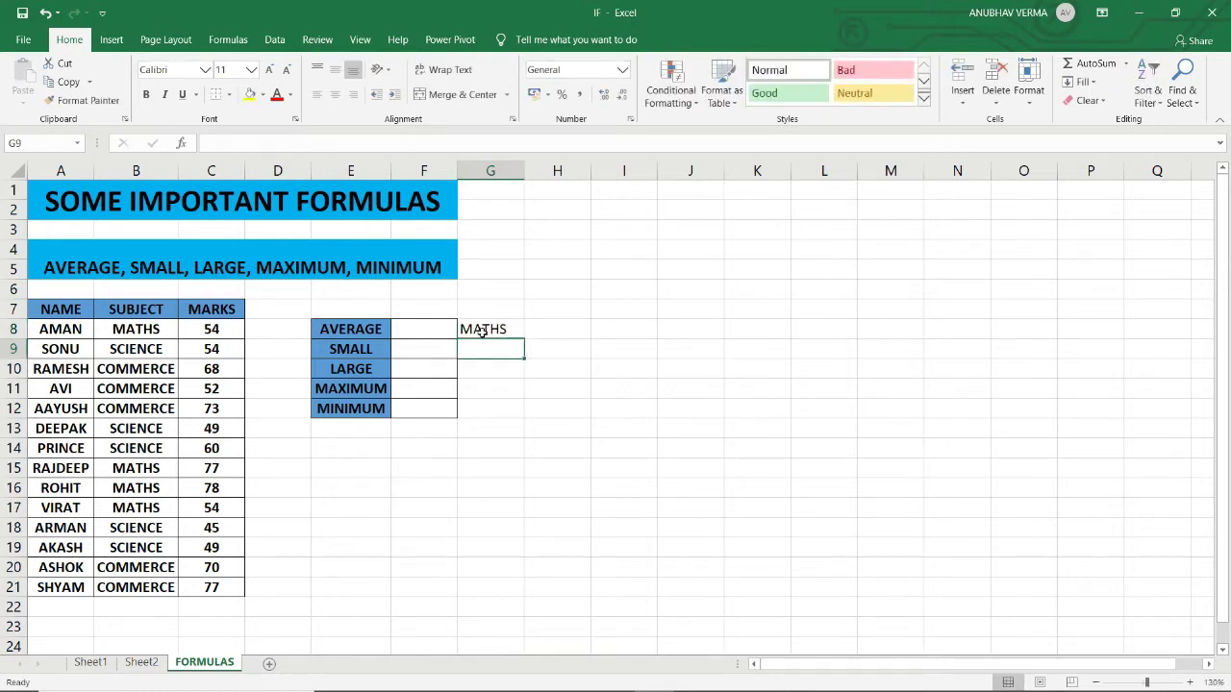
click(146, 94)
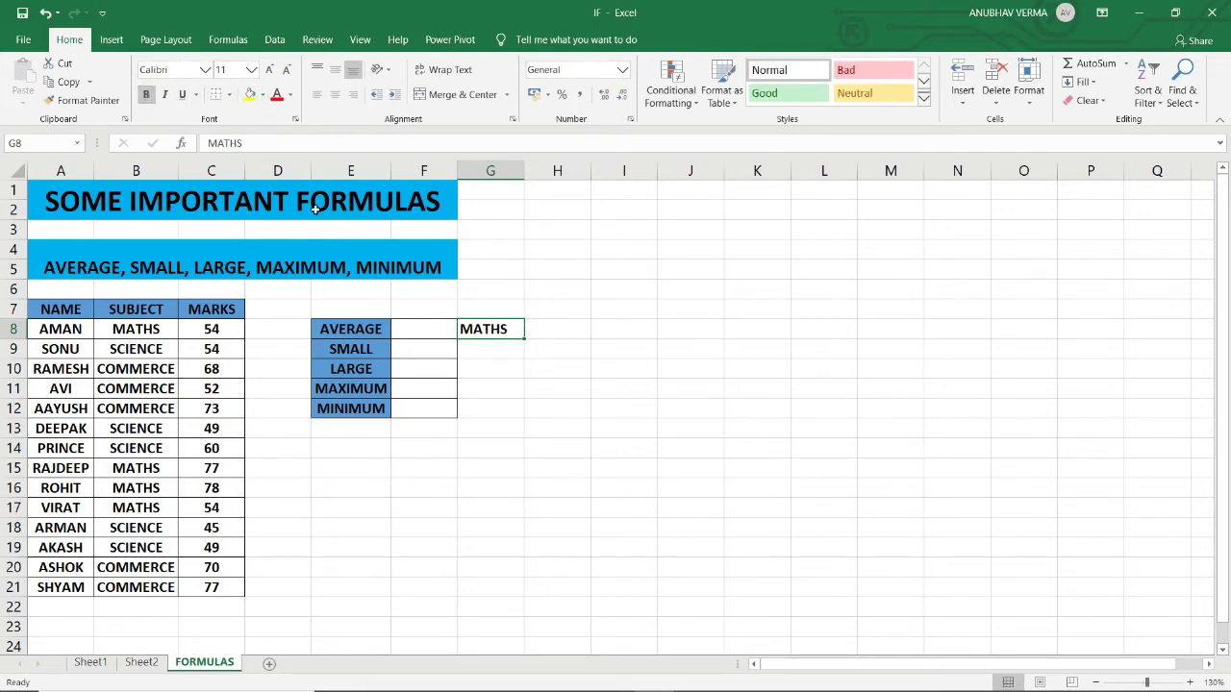
click(263, 94)
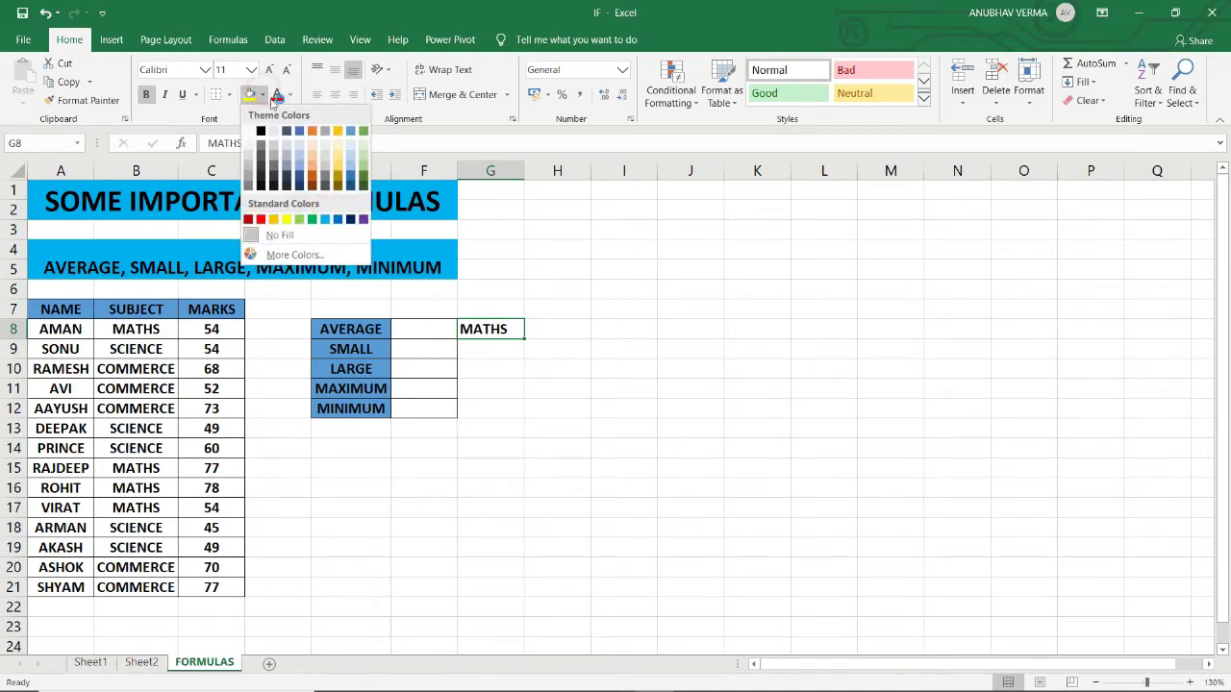
click(328, 226)
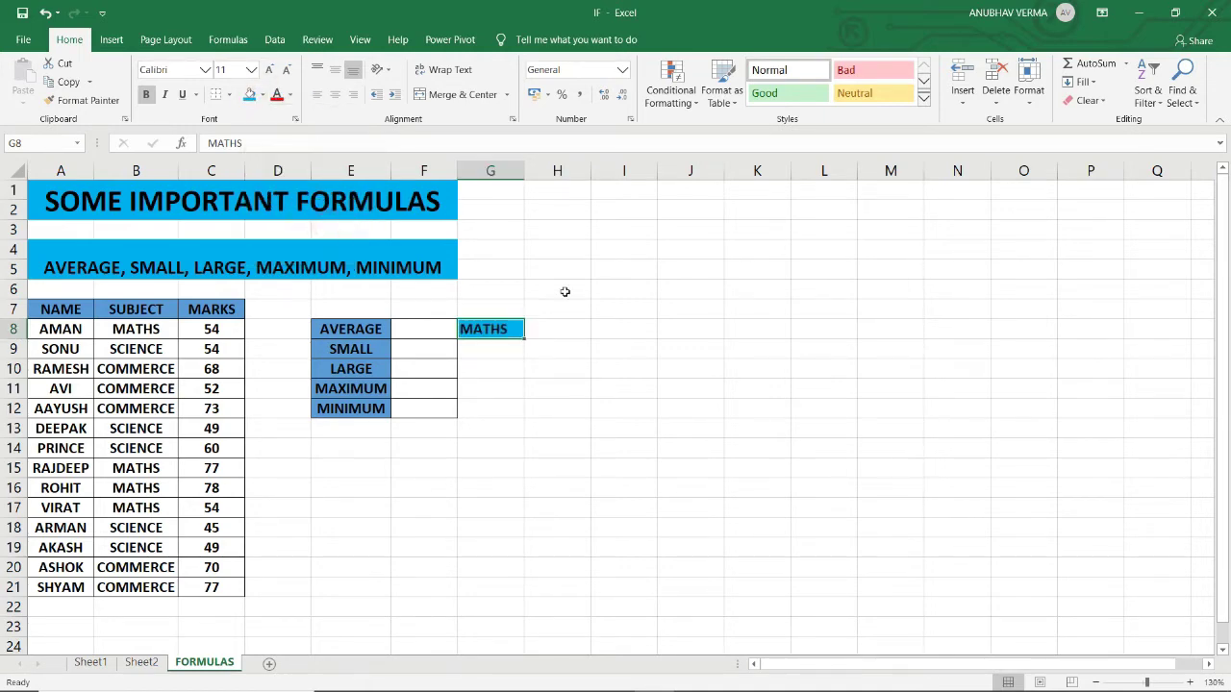
click(564, 291)
- Give the MATHS cell G8 all borders
click(490, 329)
click(228, 94)
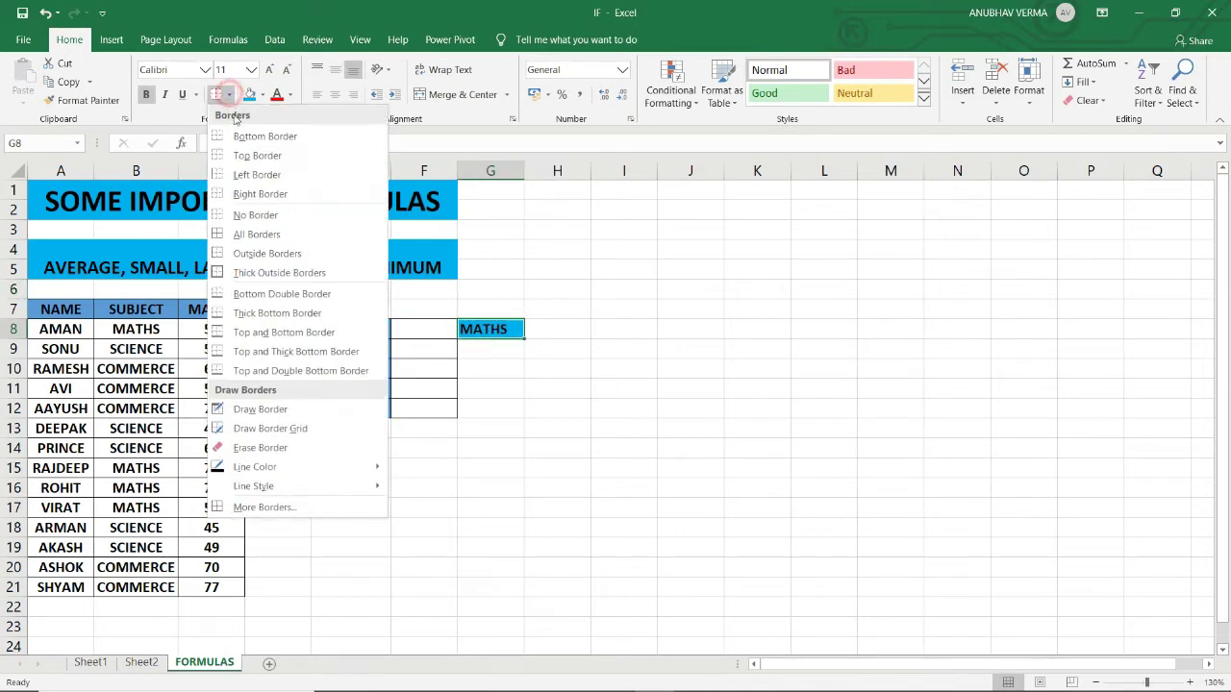
click(247, 234)
click(522, 309)
click(583, 384)
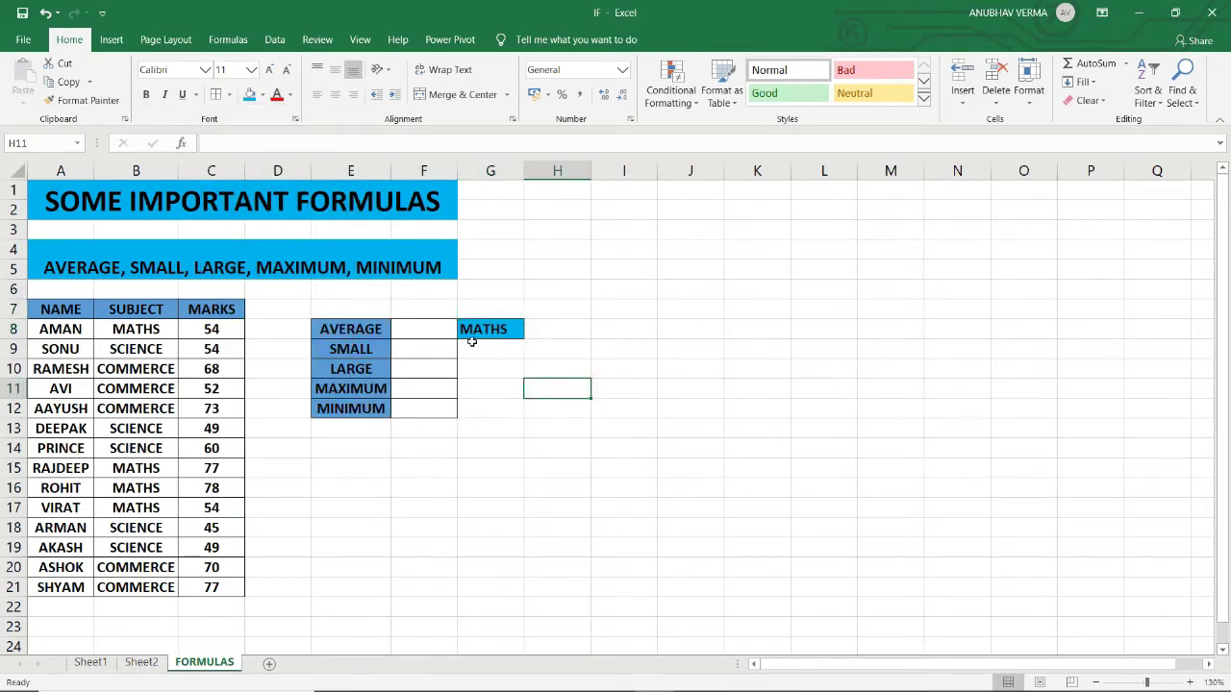
click(434, 324)
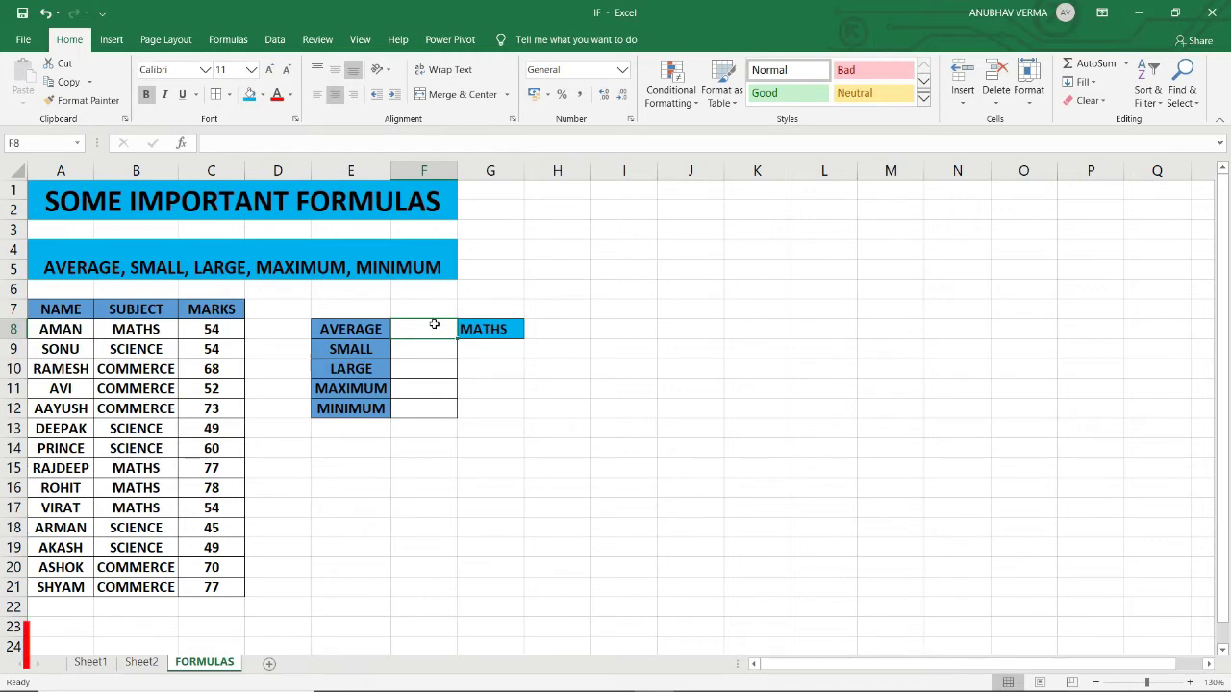
- Enter =AVERAGE(C8,C15,C16,C17) in F8 to average the four MATHS marks
text(=A)
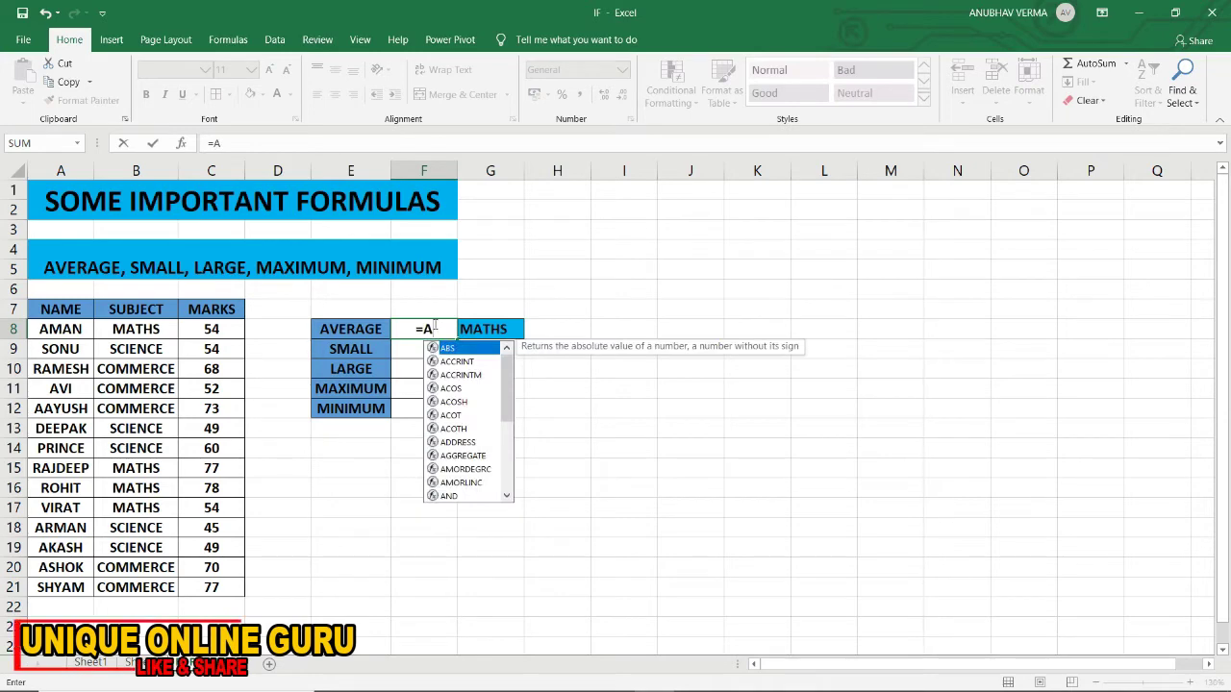
text(VE)
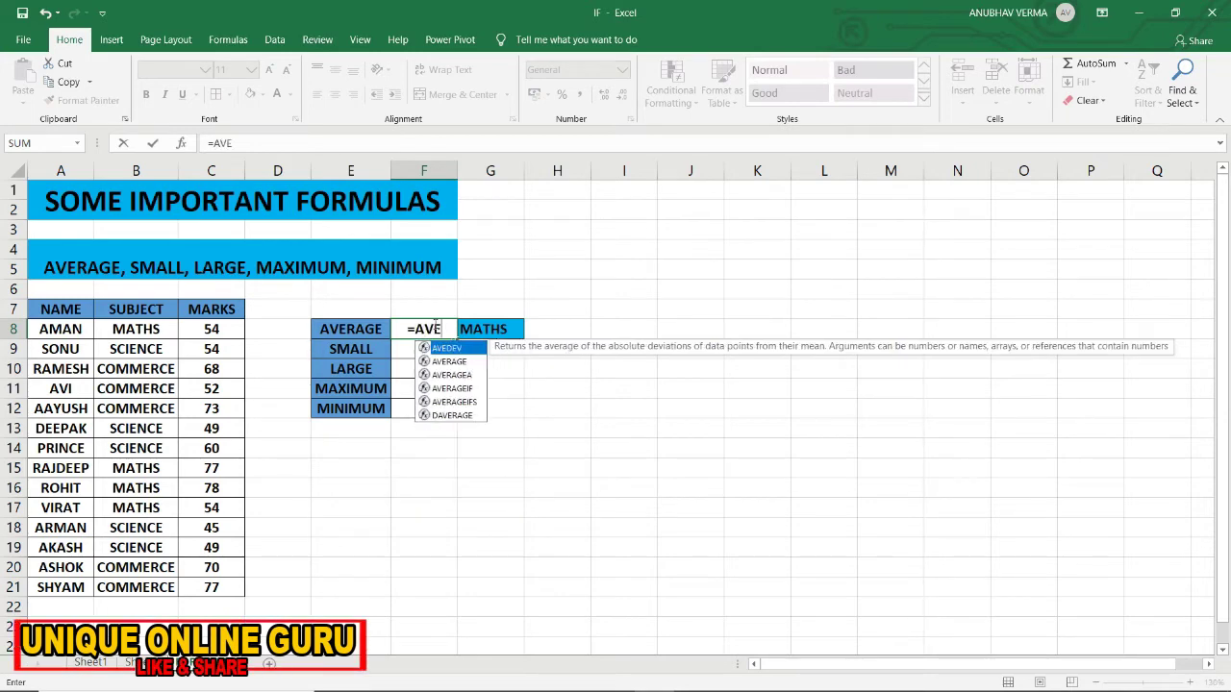
key(Down)
key(Tab)
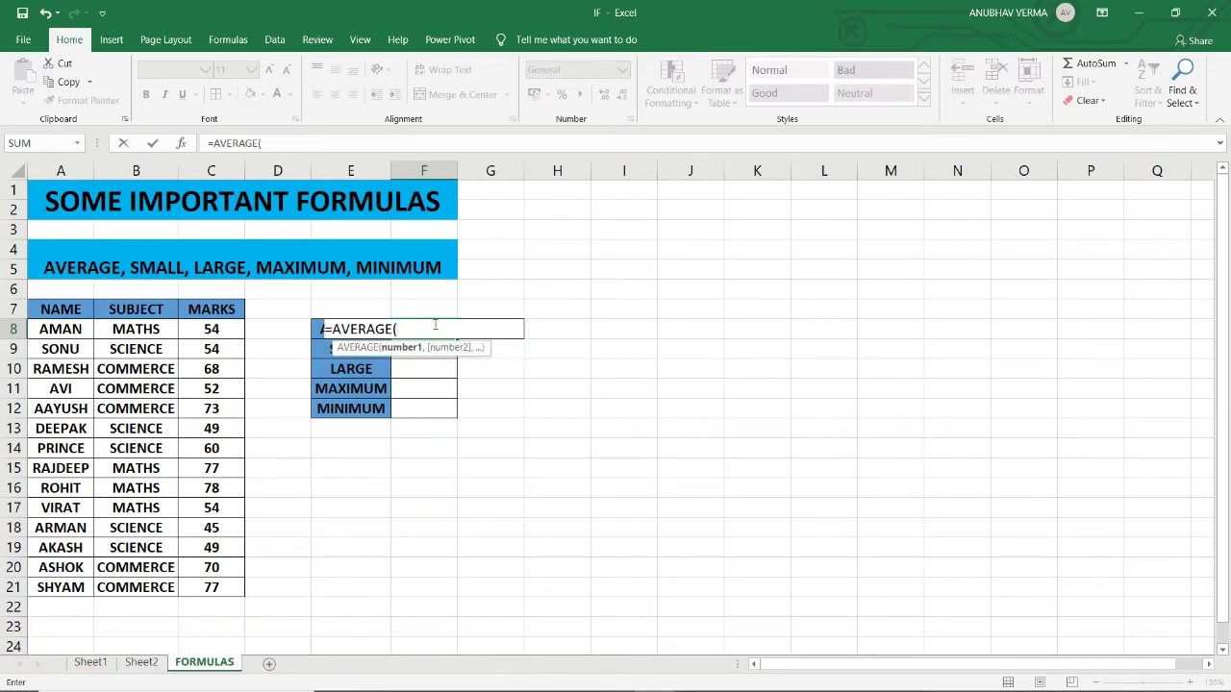
click(190, 330)
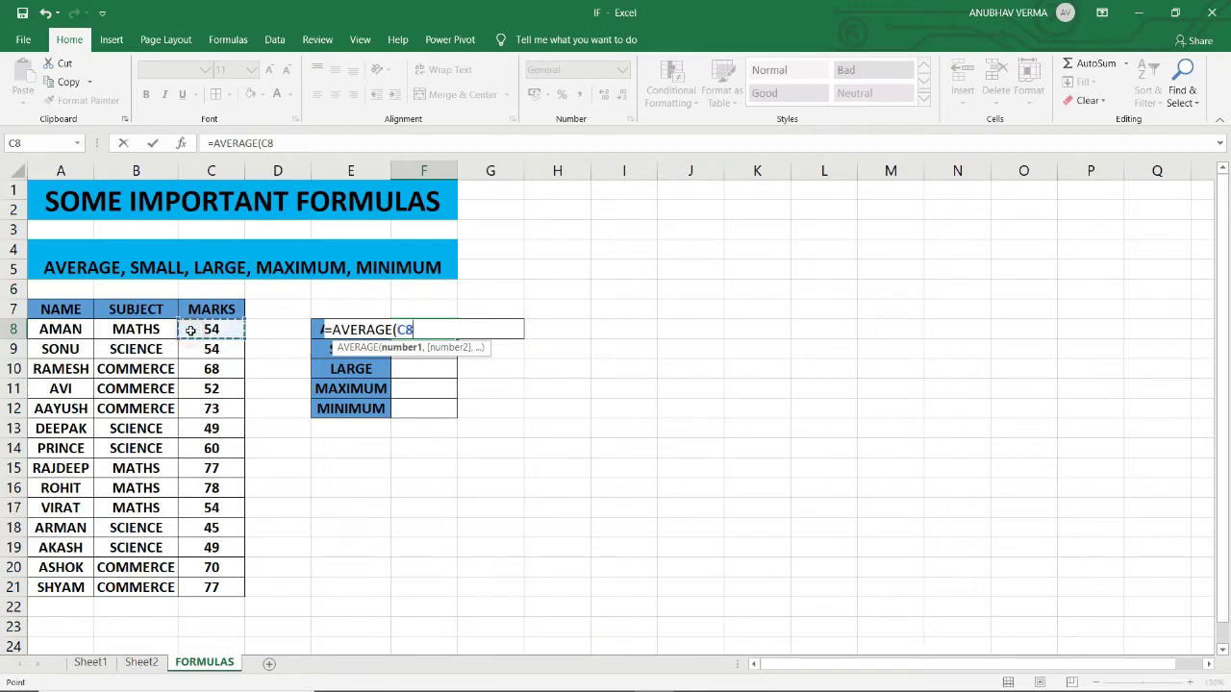
text(,)
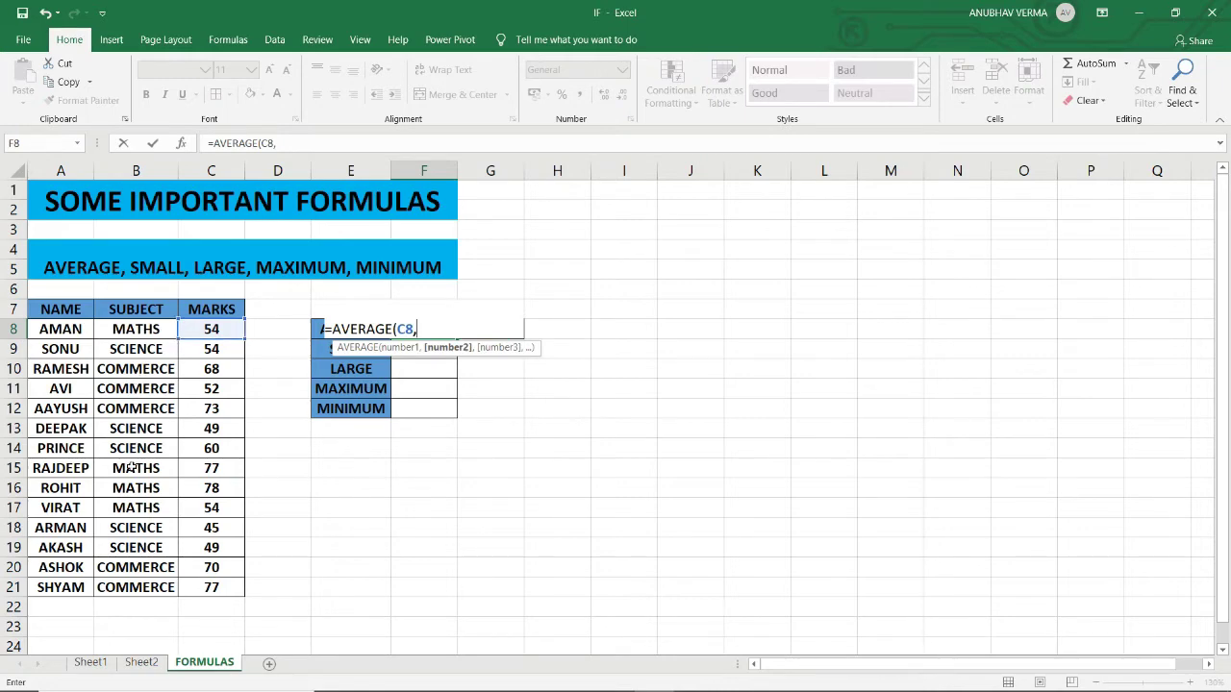
click(198, 465)
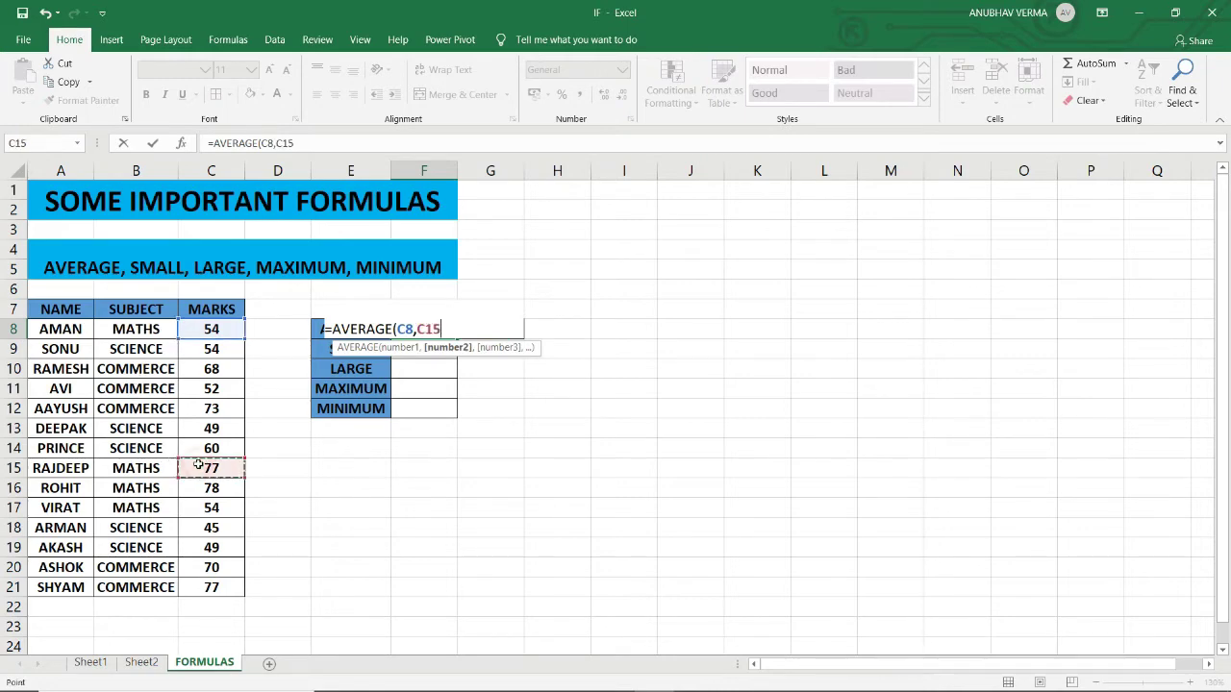
text(,)
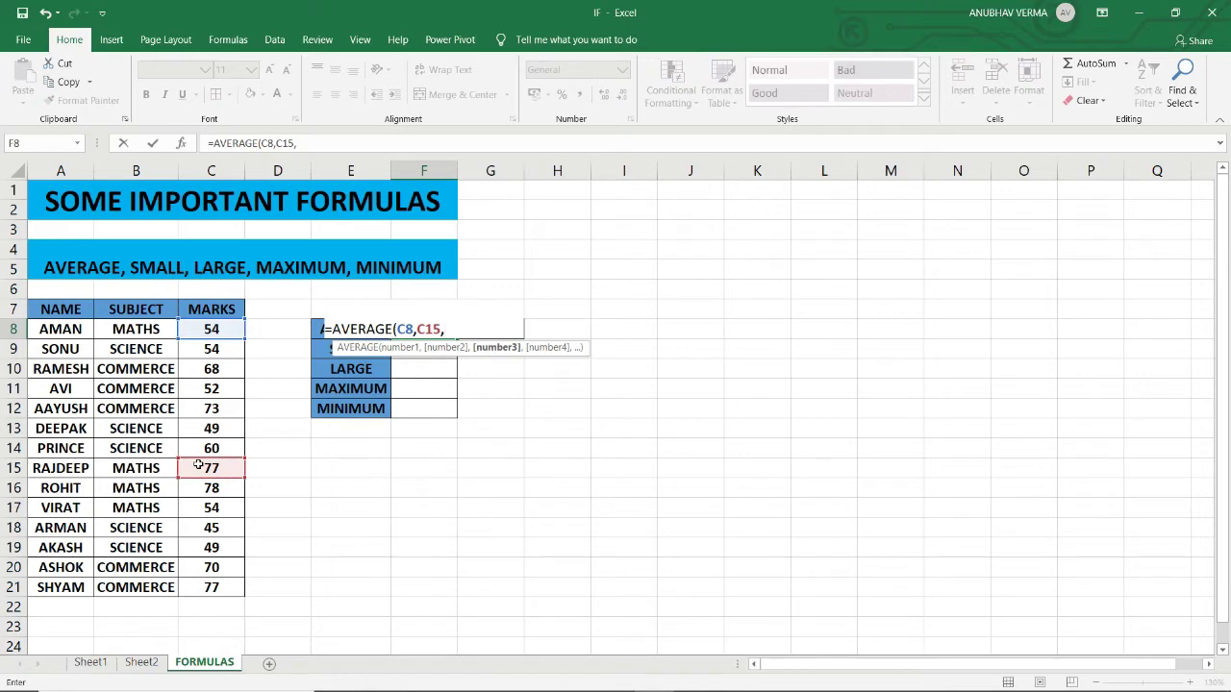
click(203, 492)
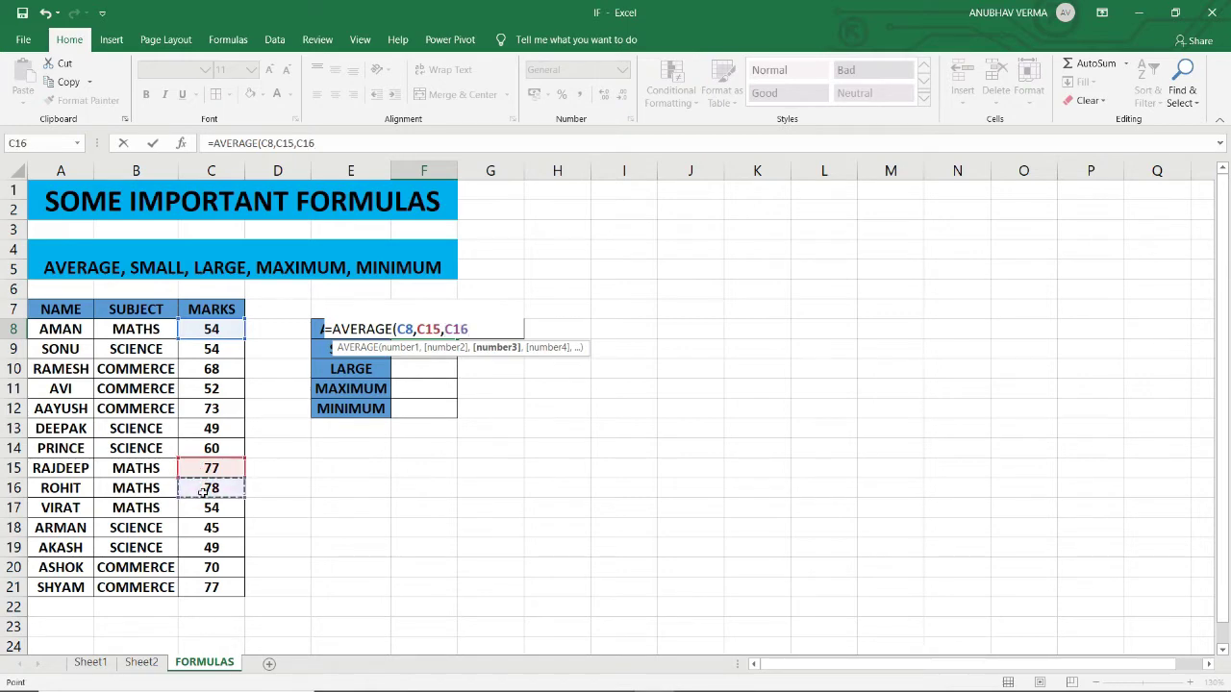
text(,)
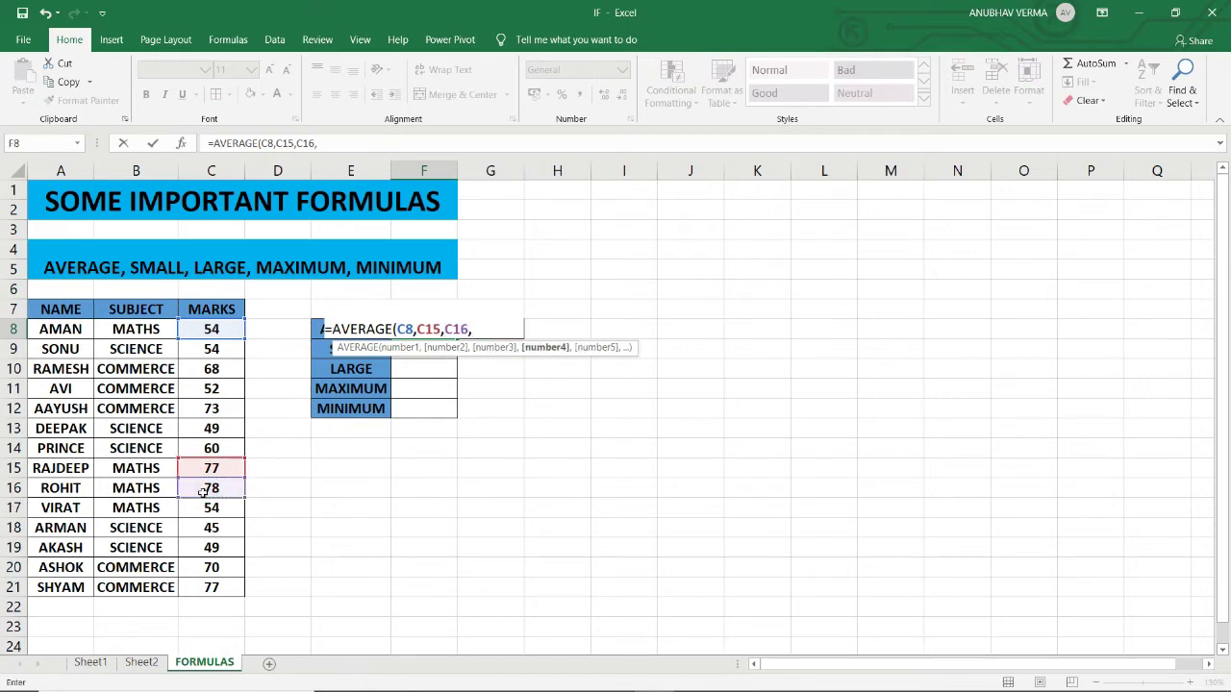
click(203, 511)
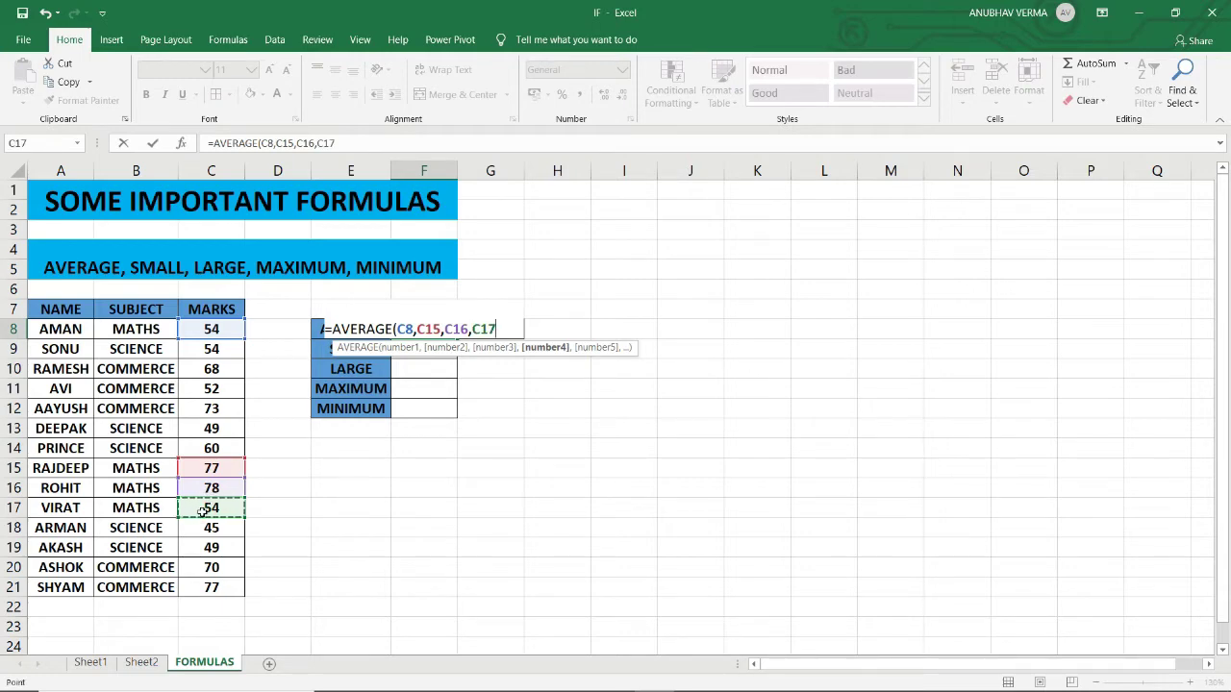
text())
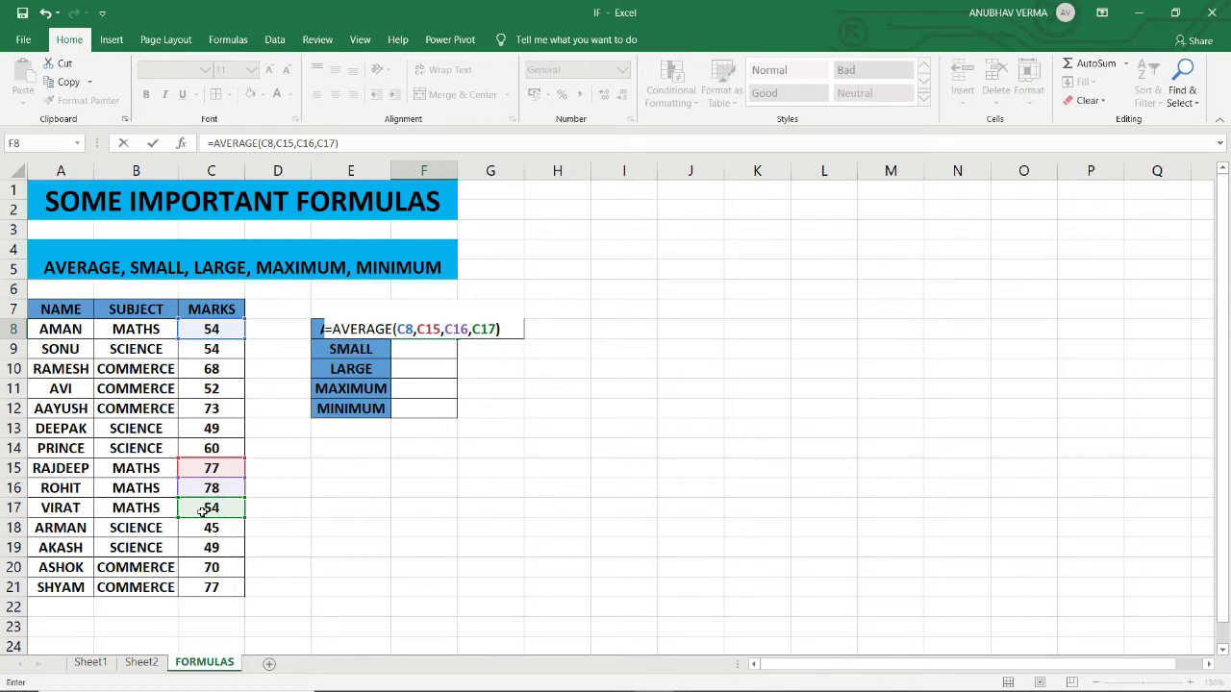
key(Return)
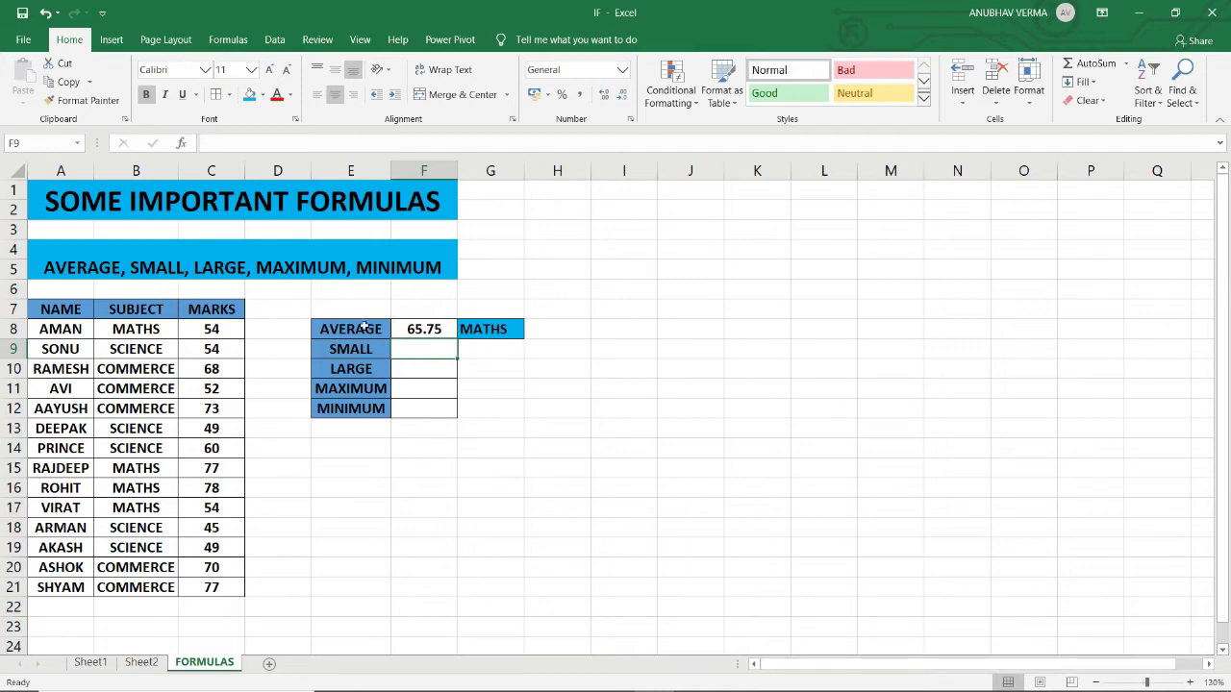
click(211, 349)
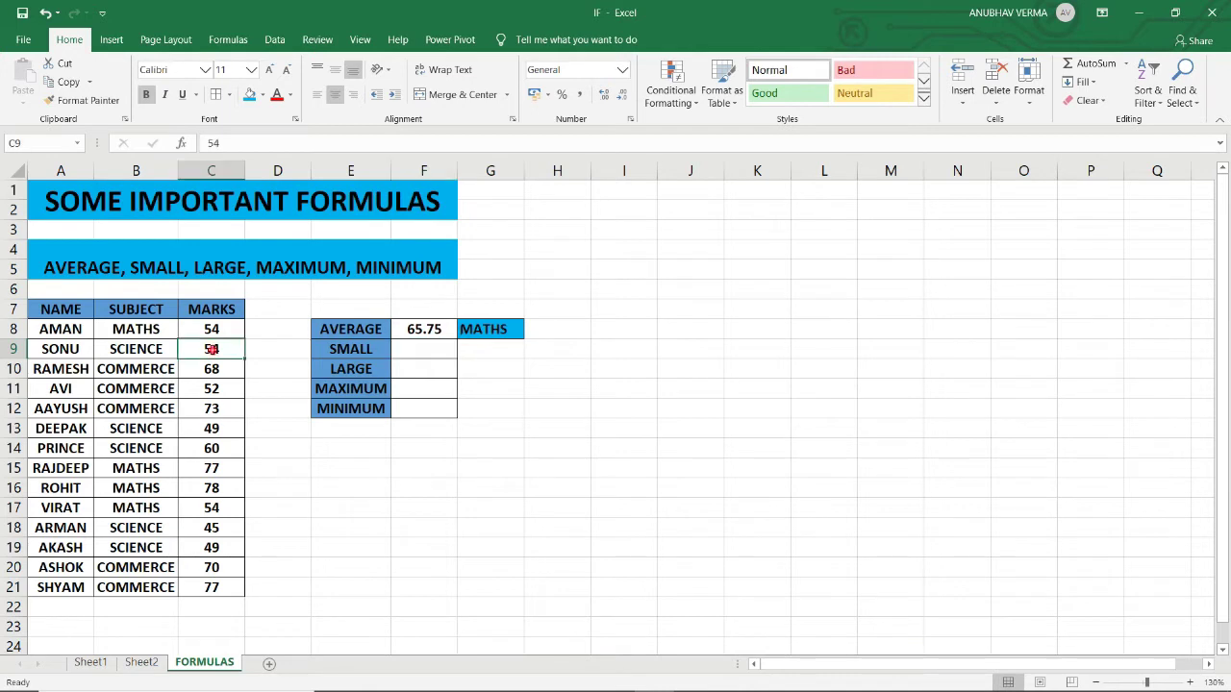
click(212, 448)
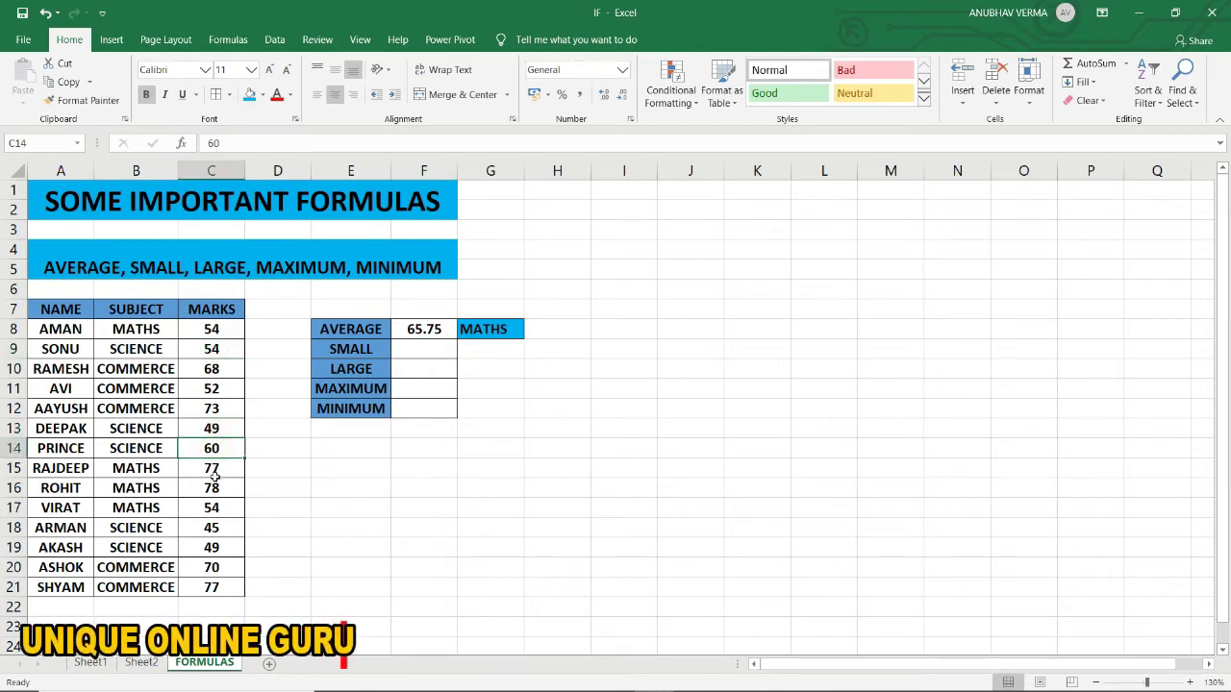
click(212, 527)
click(209, 544)
drag(171, 368, 173, 405)
drag(152, 566, 173, 608)
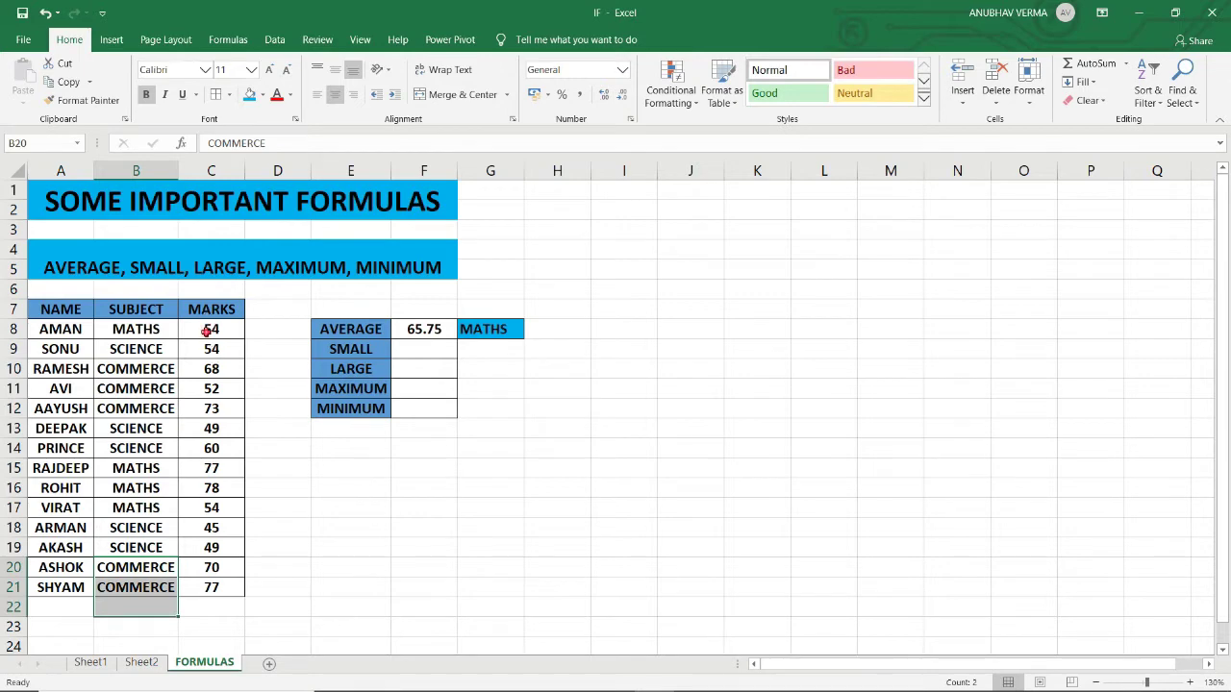
drag(209, 330, 208, 586)
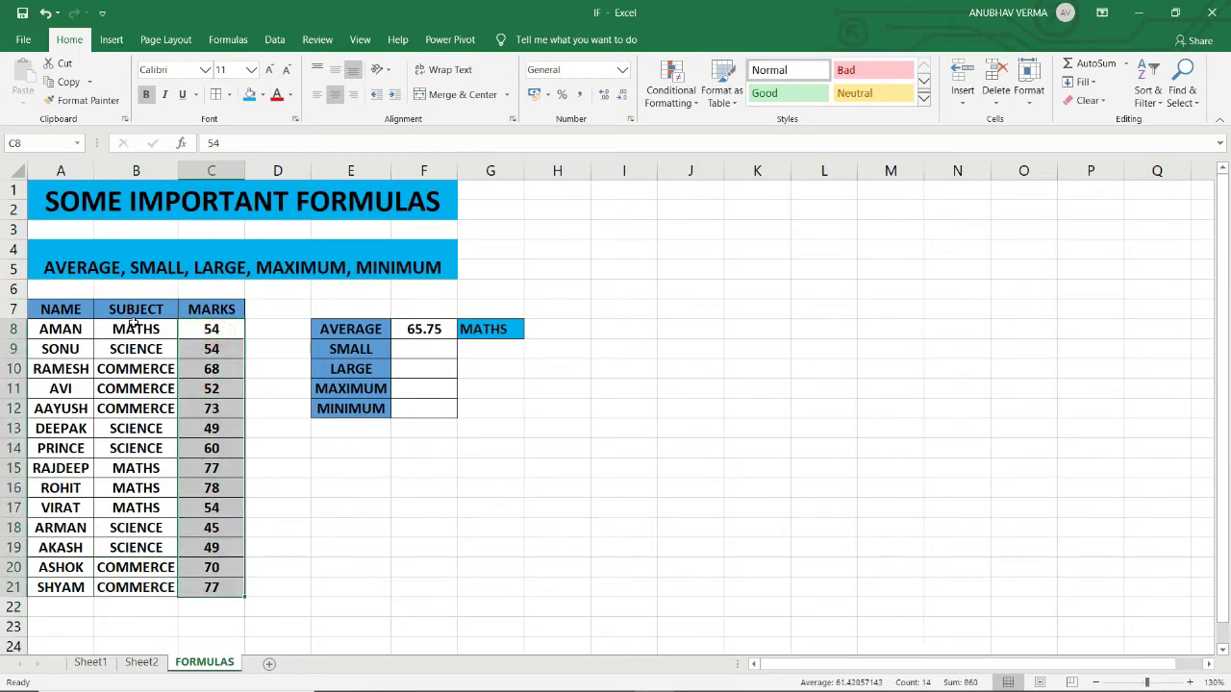
drag(134, 329, 183, 589)
drag(204, 330, 206, 589)
click(426, 355)
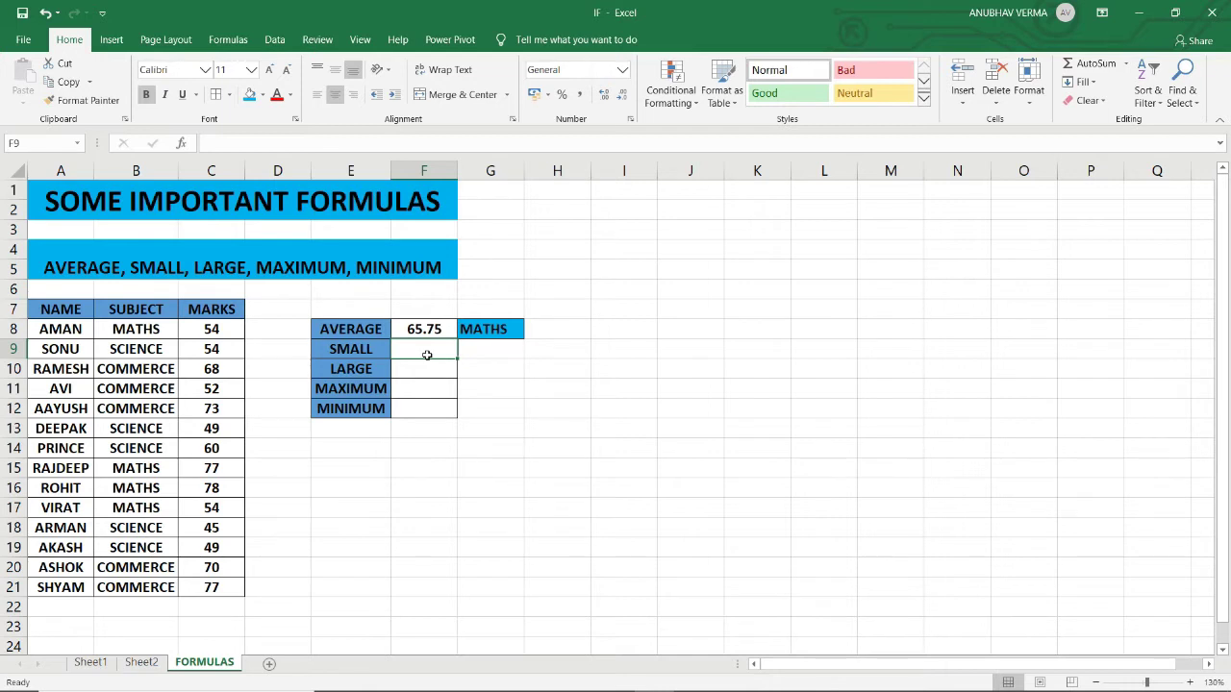
- Enter =SMALL(C8:C21,3) in F9, returning the third-lowest mark 49
text(=)
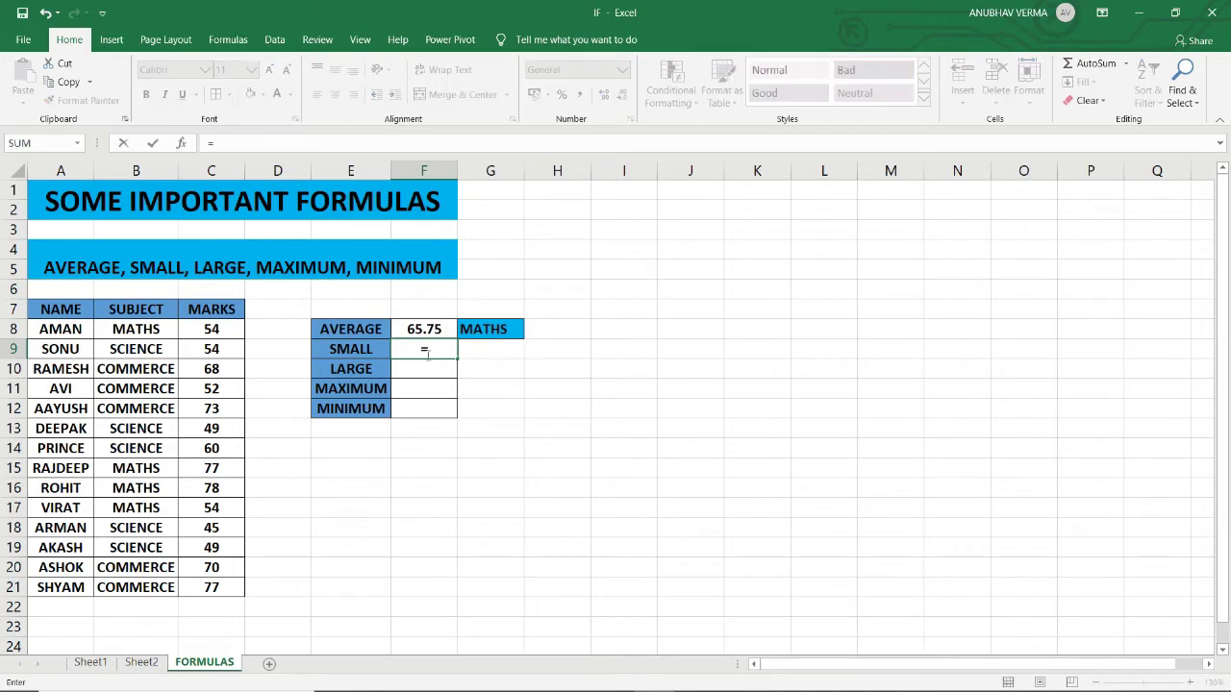
text(SMA)
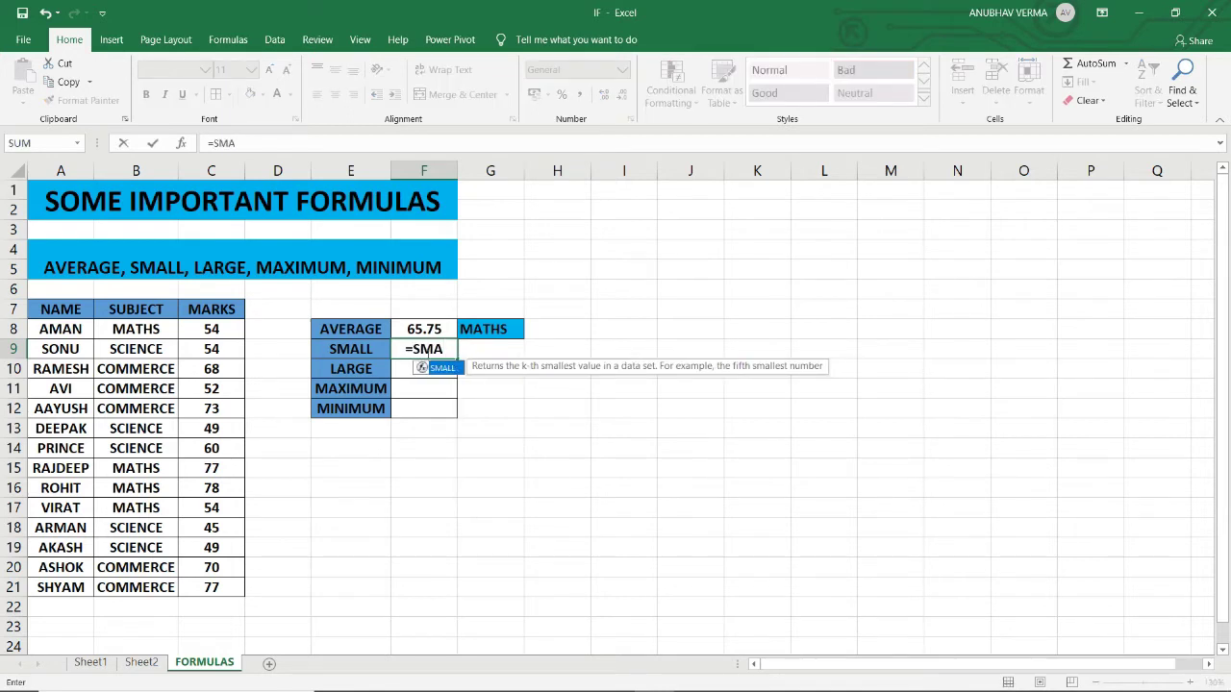
key(Tab)
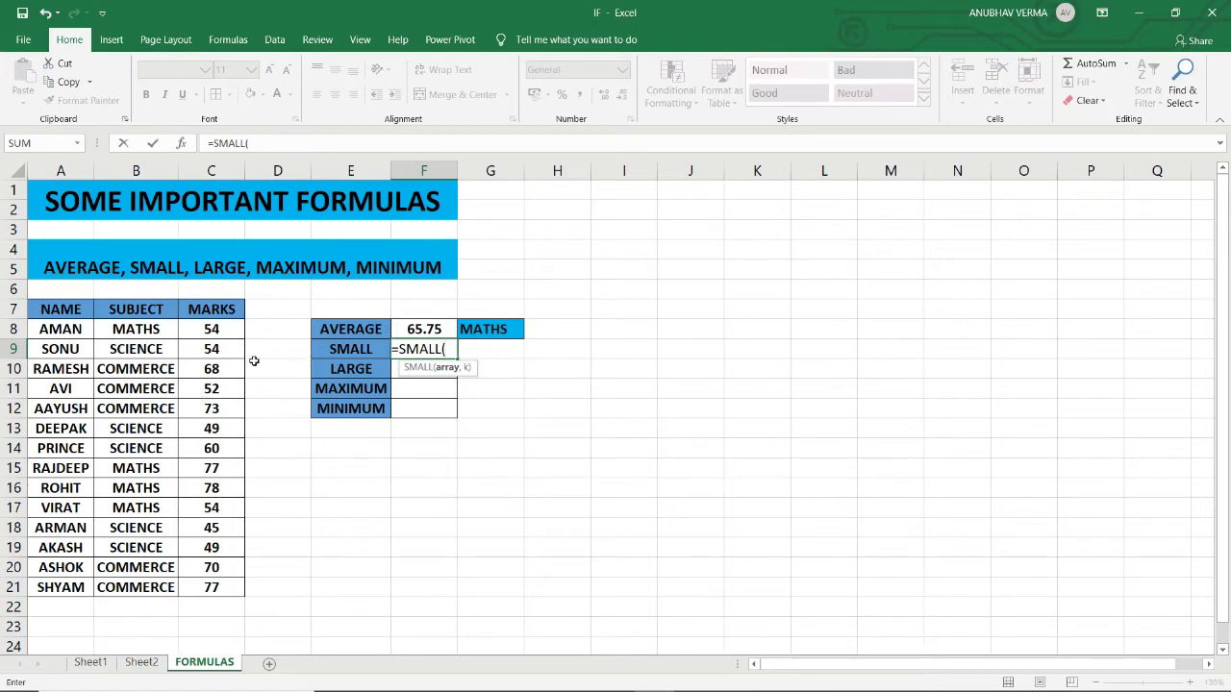
drag(227, 325, 209, 595)
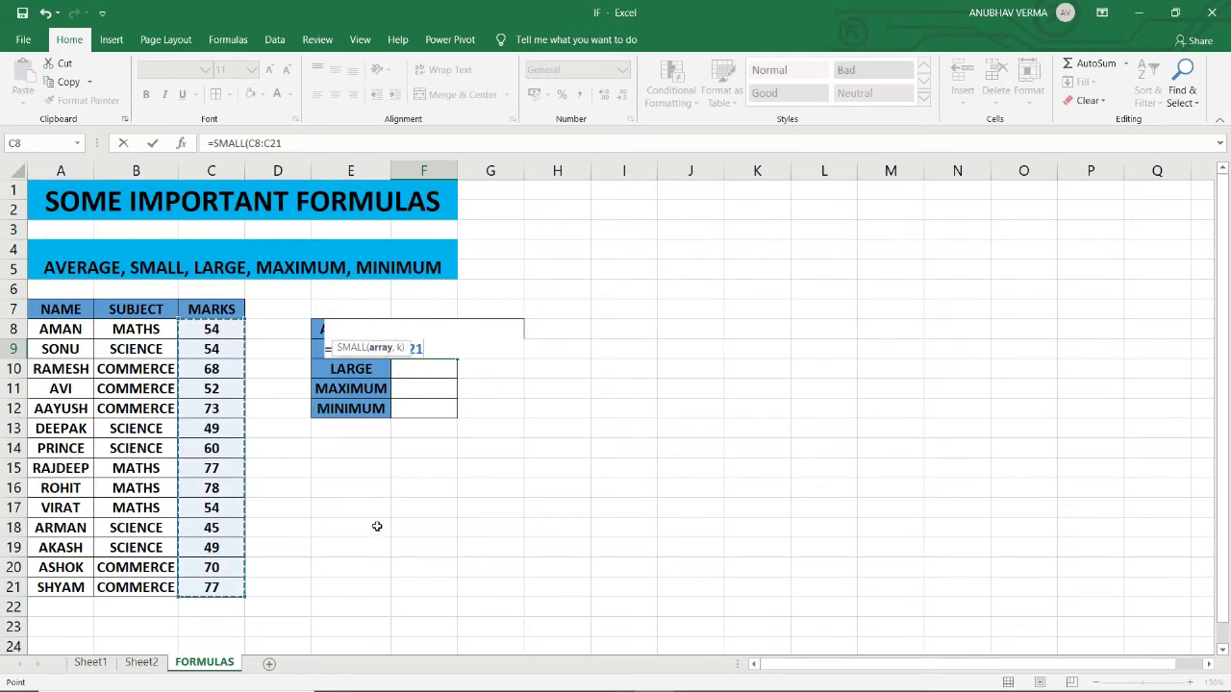
text(,3)
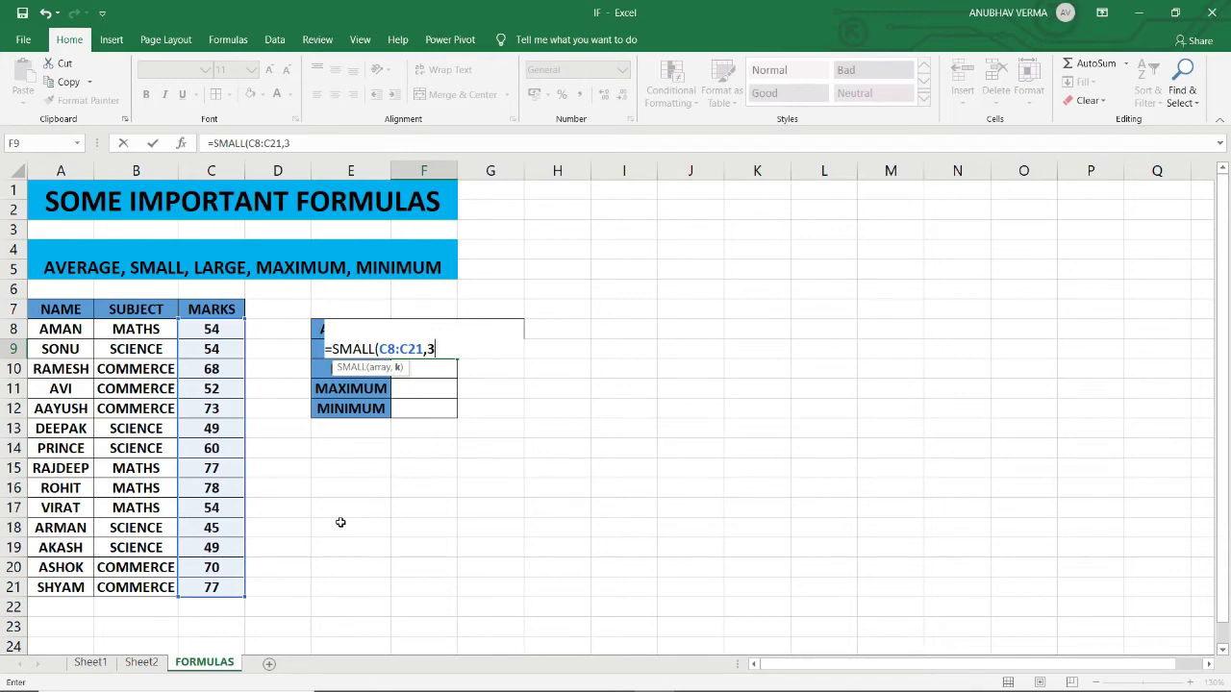
key(Return)
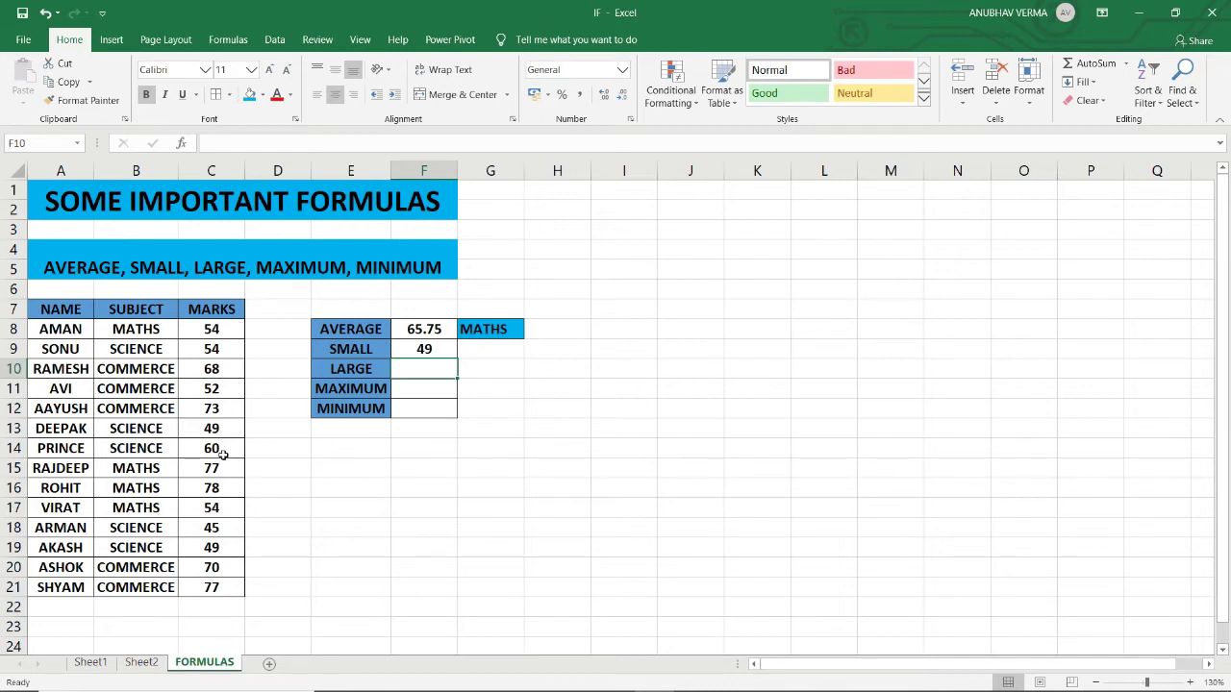
- Compare marks in C13, C18 and C19, then edit F9's SMALL formula to return 52
click(217, 529)
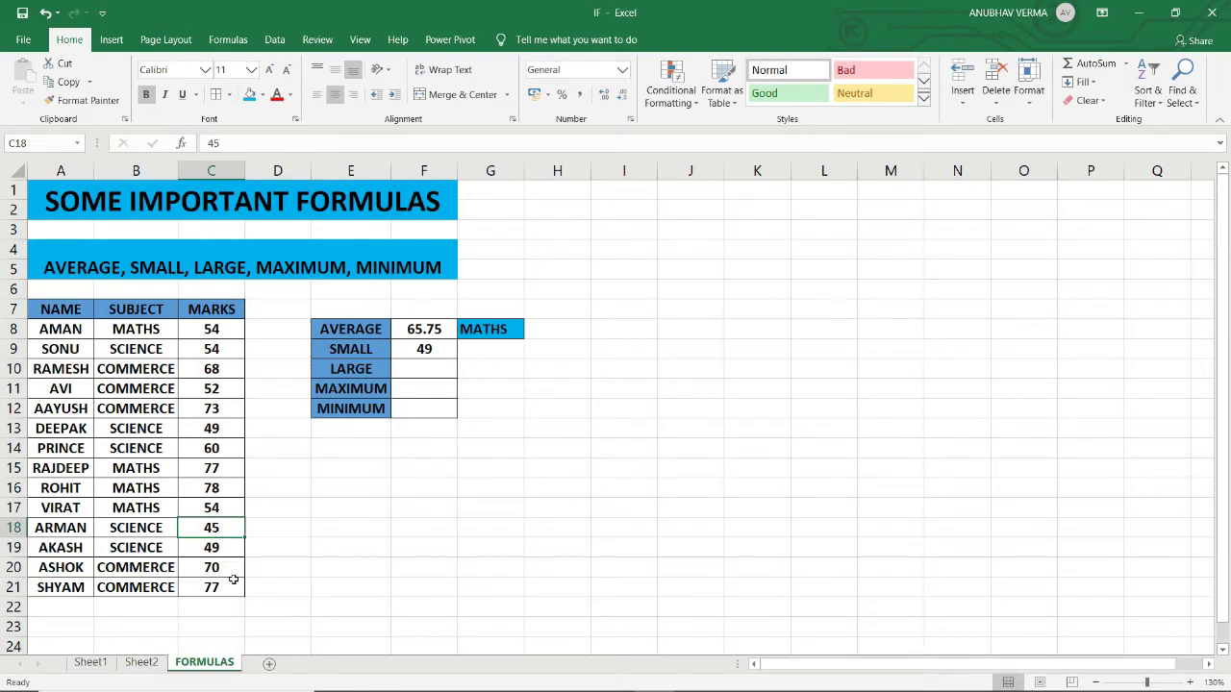
click(232, 427)
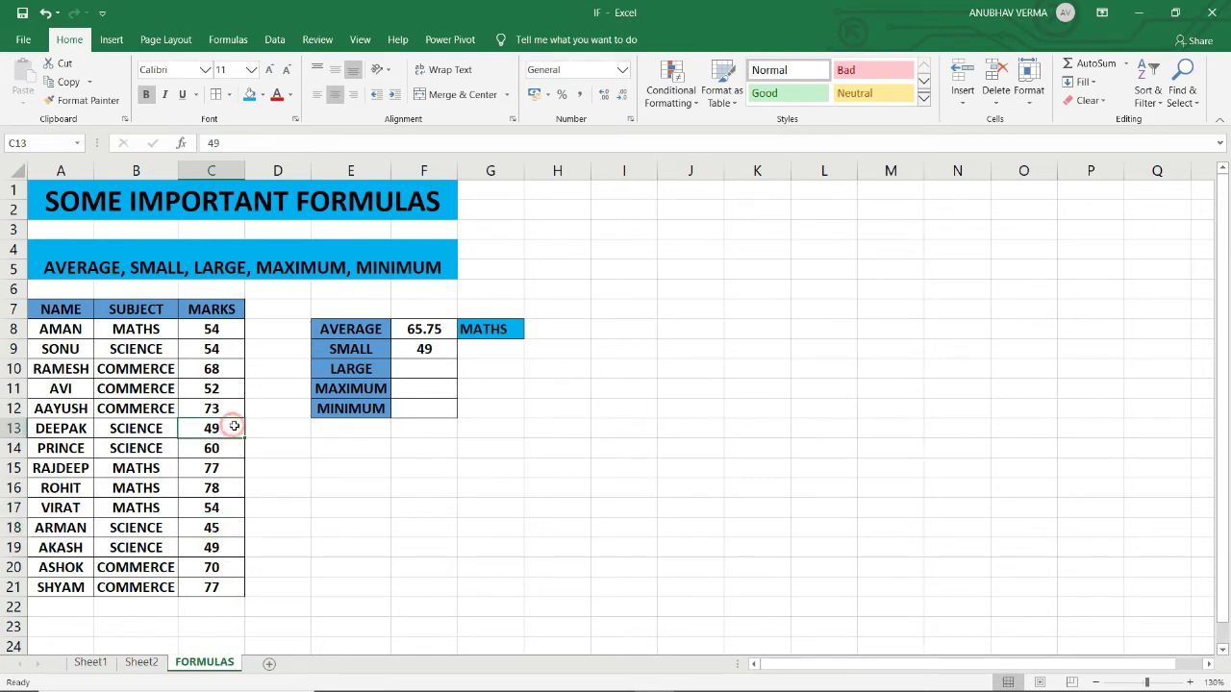
click(231, 544)
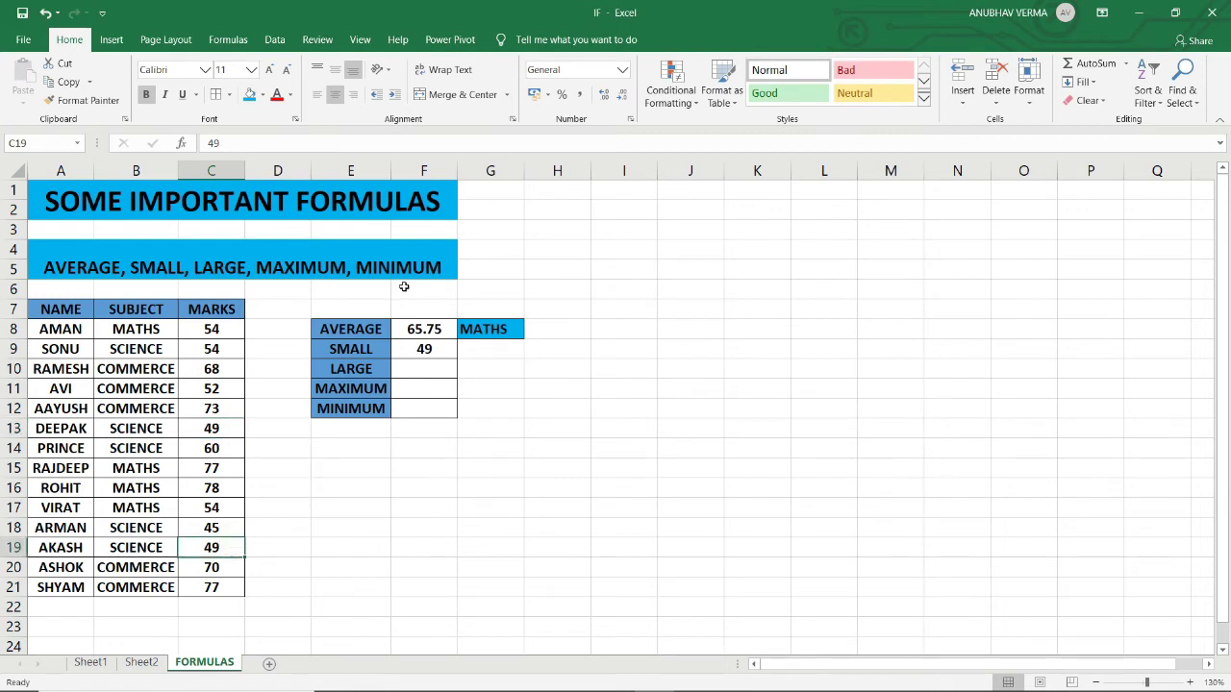
click(416, 352)
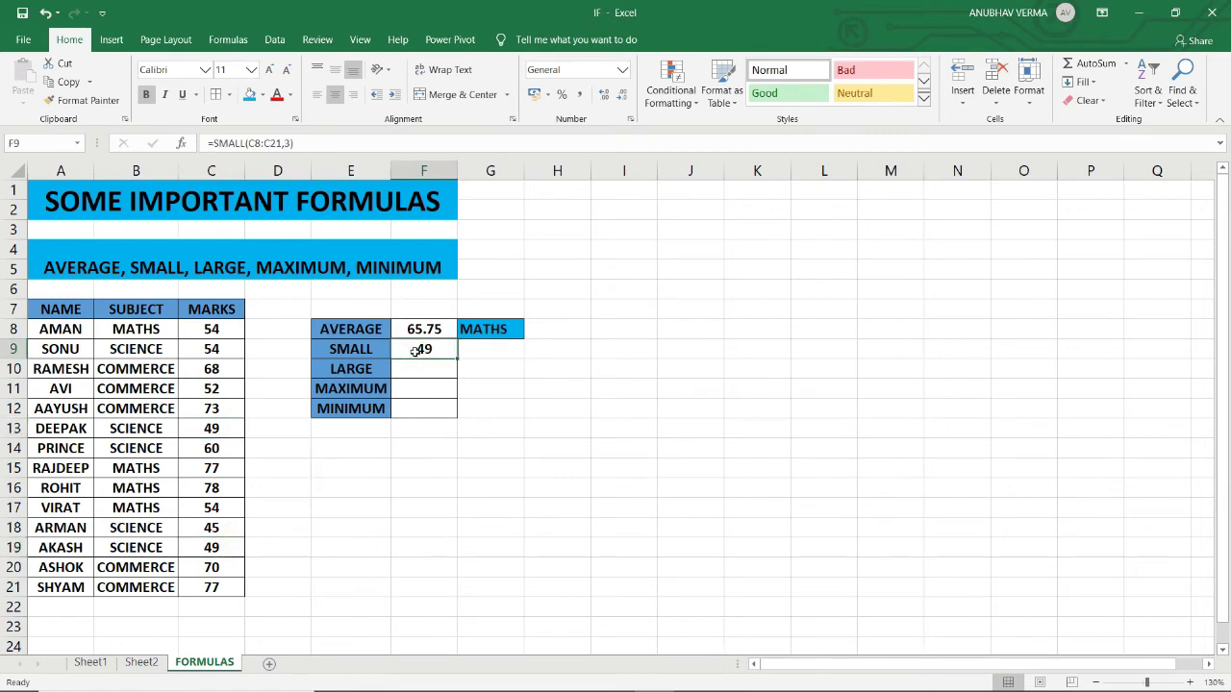
double_click(417, 352)
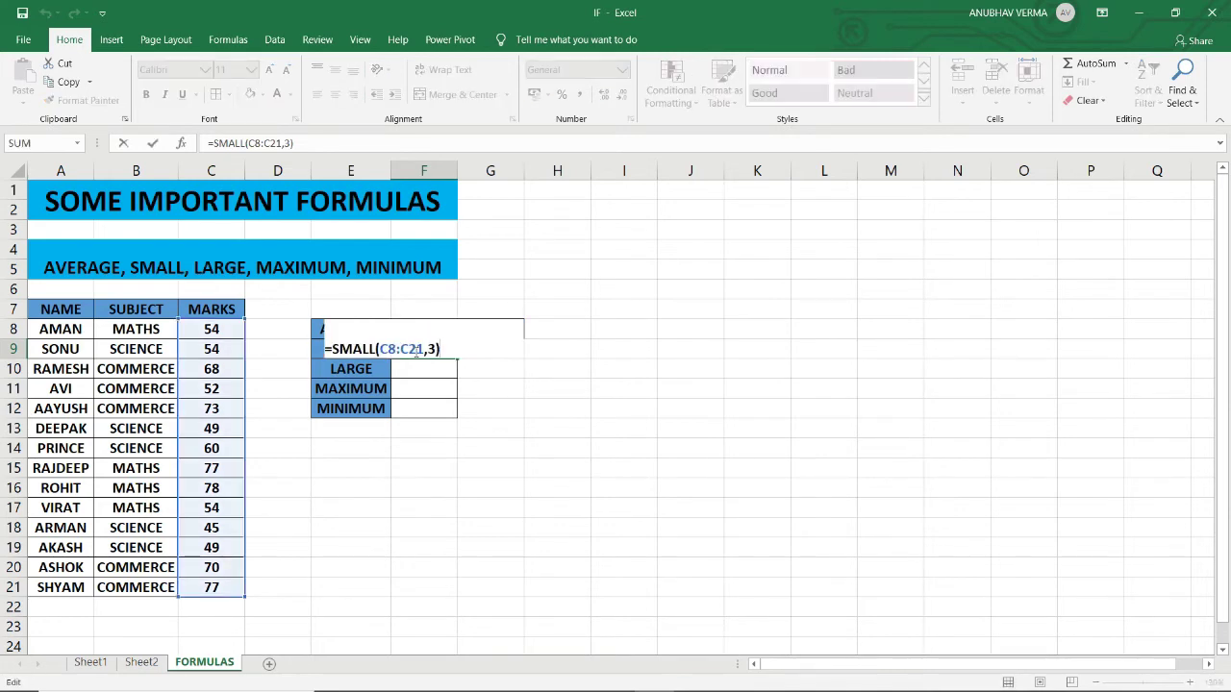
key(BackSpace)
key(BackSpace)
text(4)
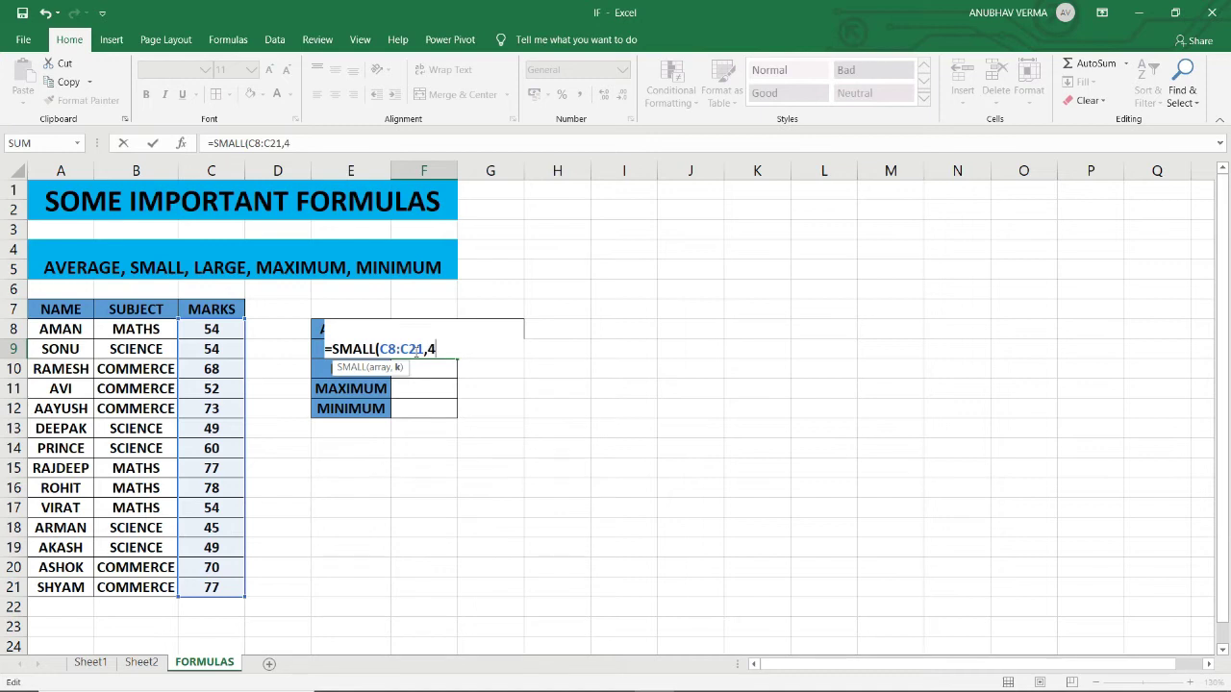
text())
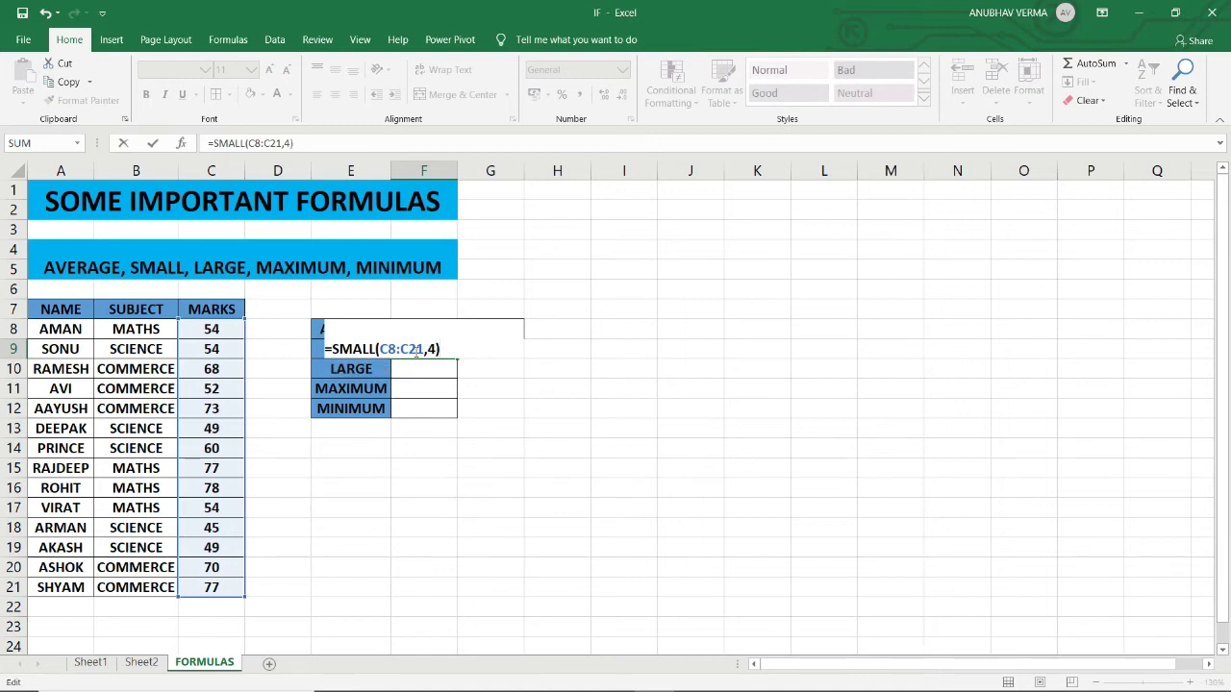
key(Return)
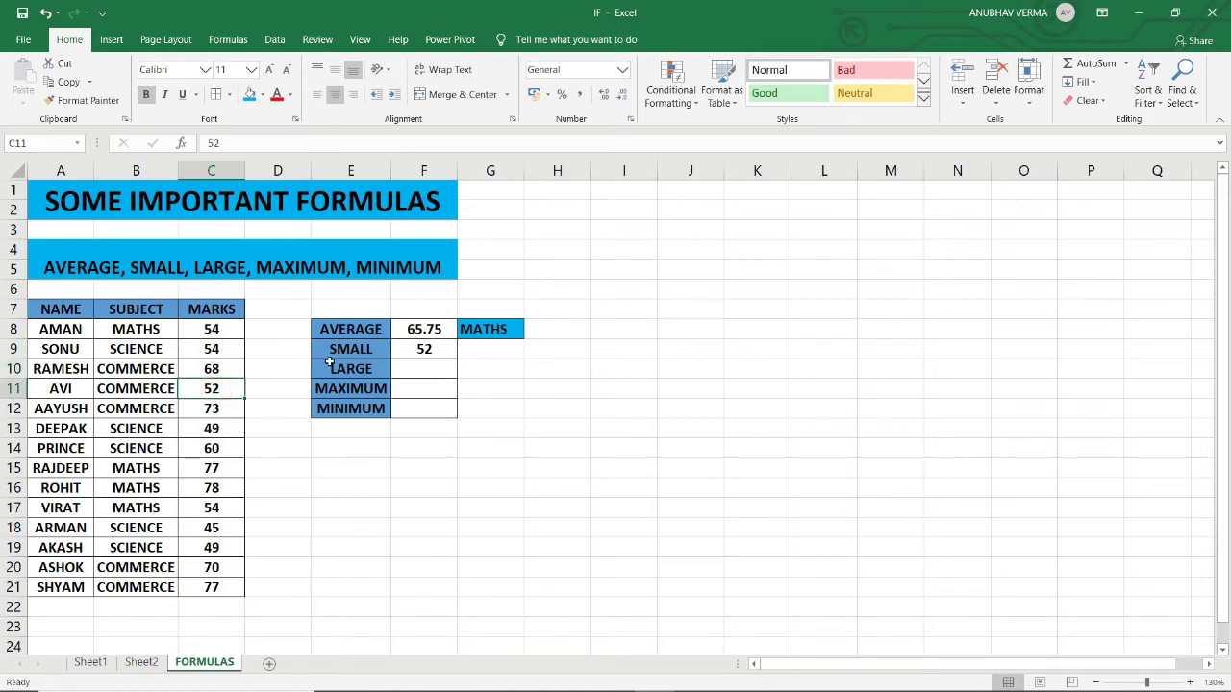
click(407, 373)
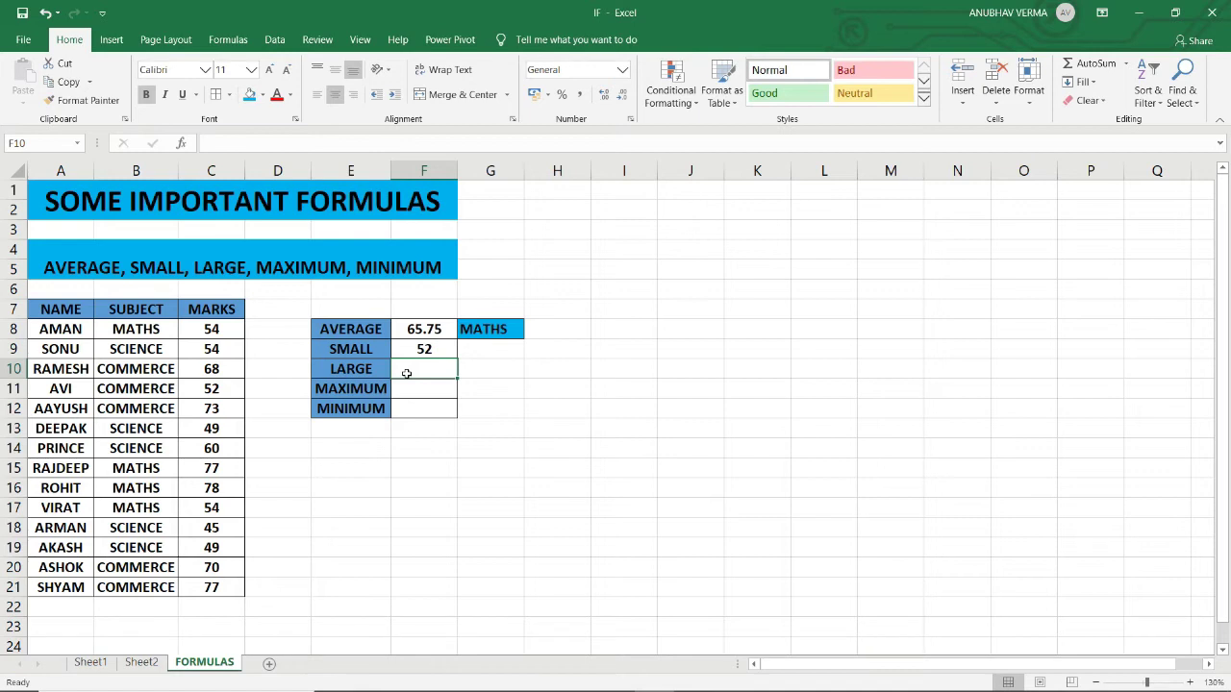
click(209, 334)
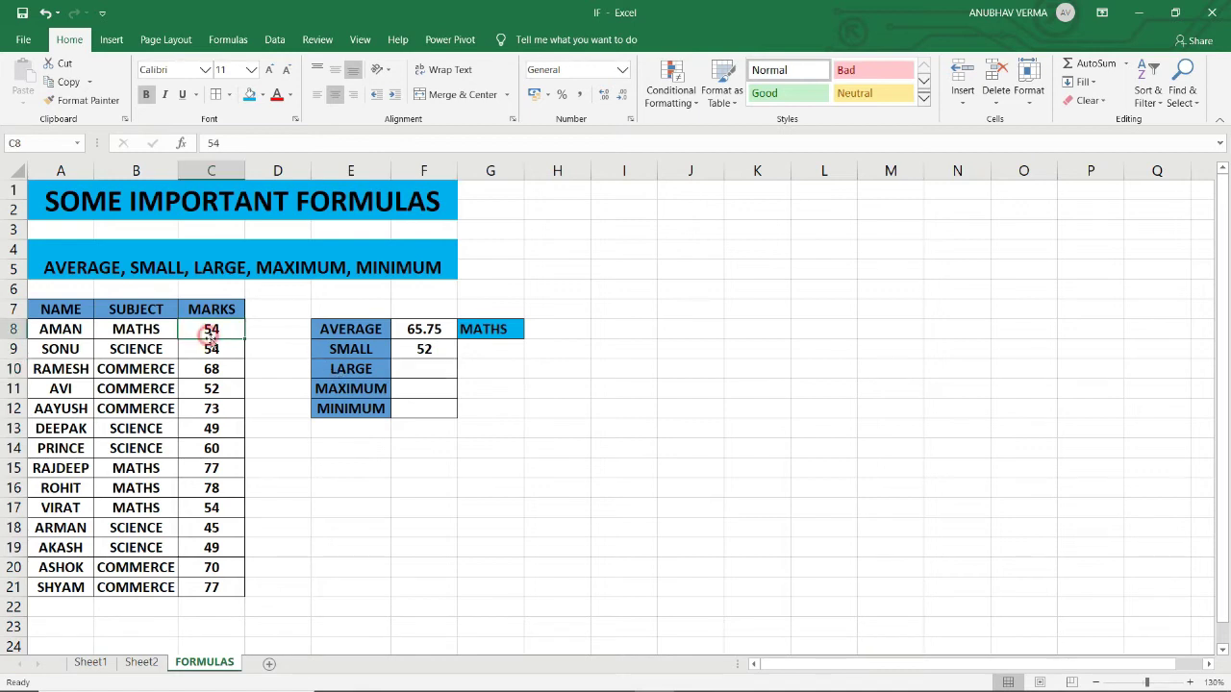
click(211, 351)
click(211, 370)
click(212, 389)
click(211, 409)
click(212, 429)
click(212, 448)
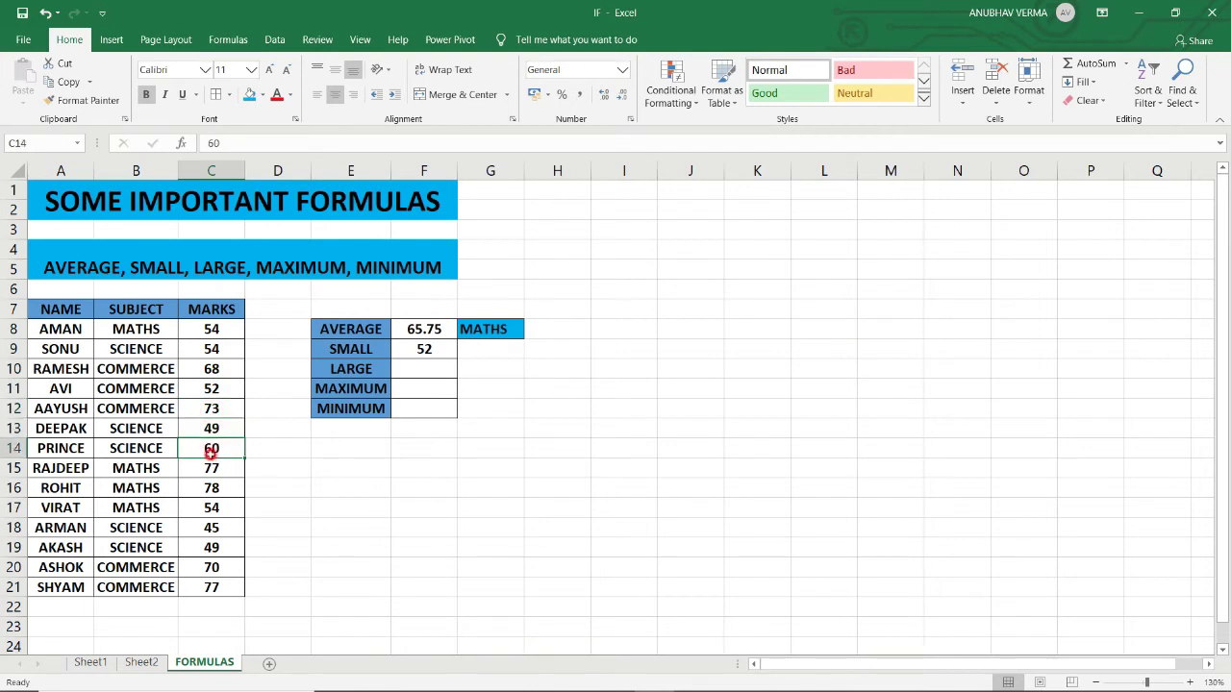
click(212, 468)
click(212, 501)
click(213, 483)
click(212, 529)
click(213, 547)
click(212, 569)
click(211, 592)
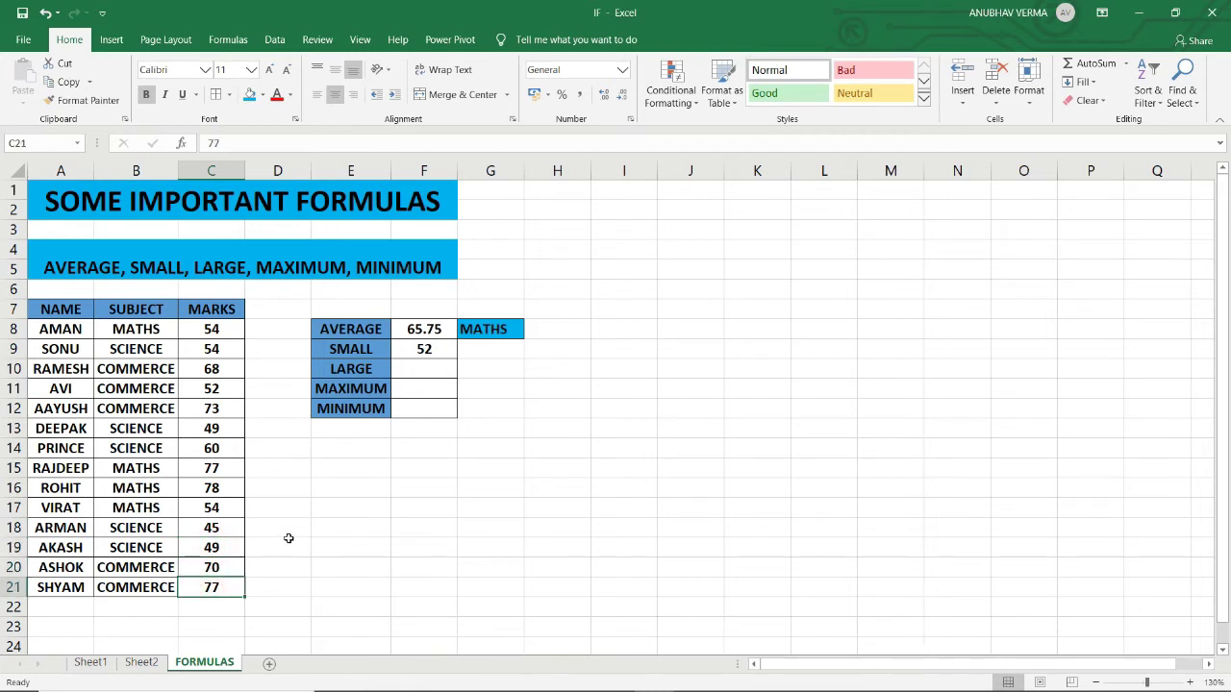
click(410, 369)
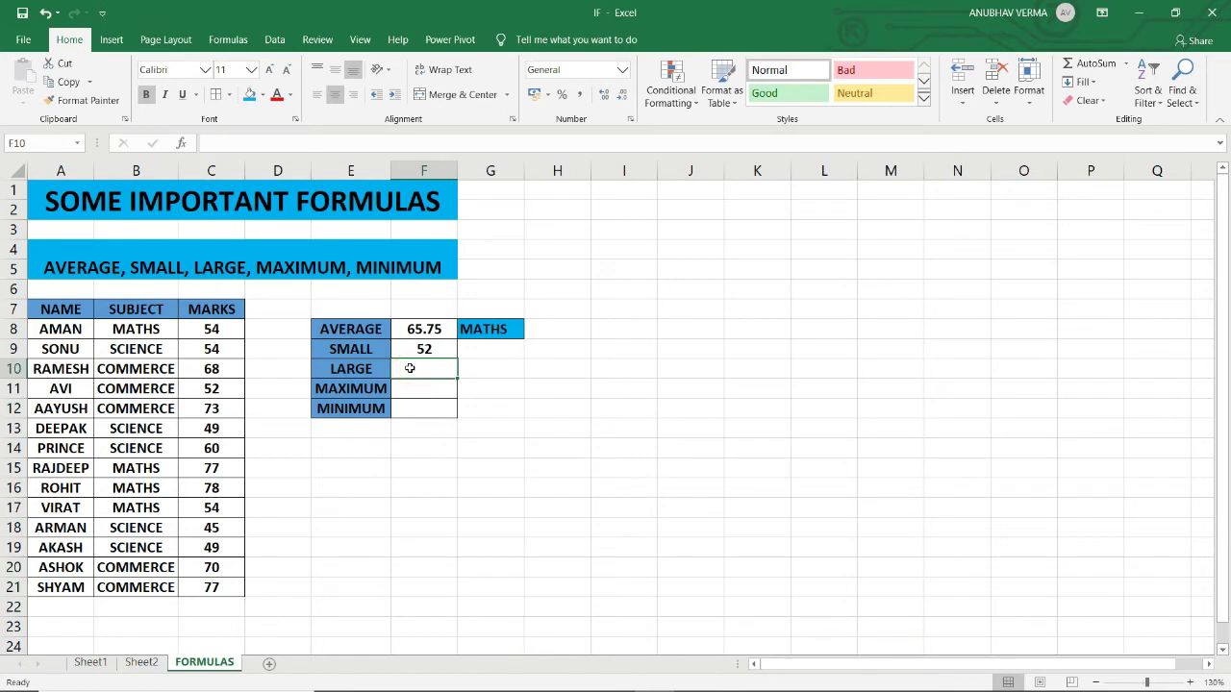
text(=)
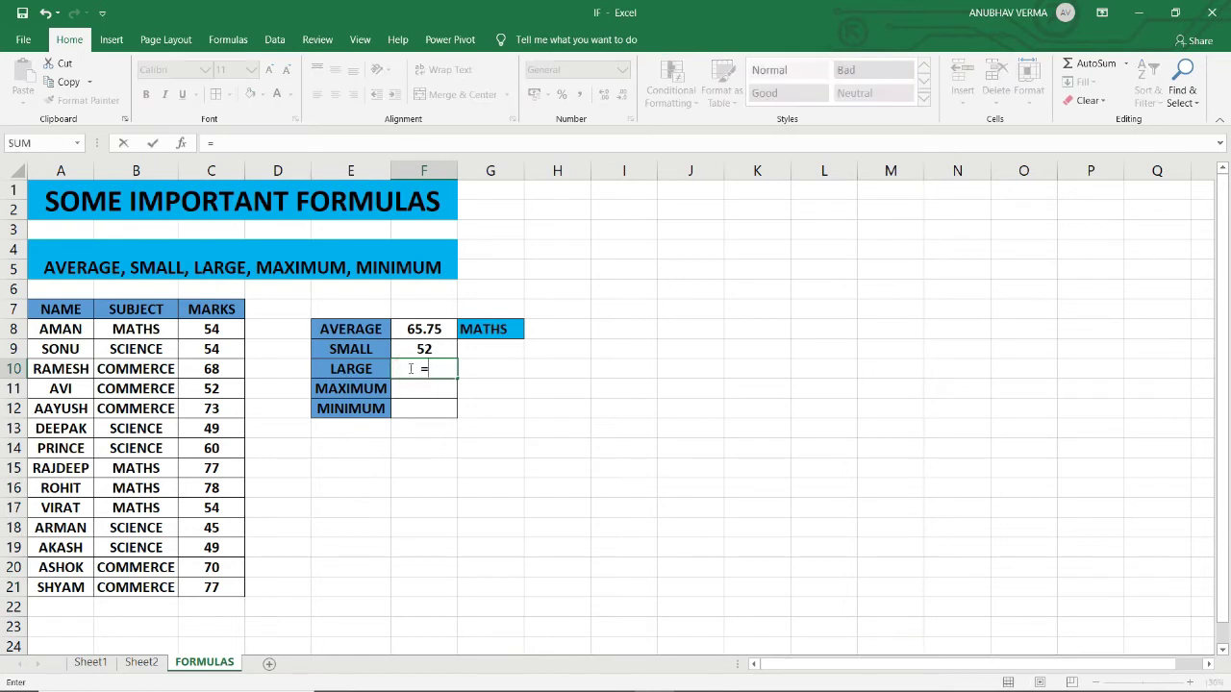
text(LARGE()
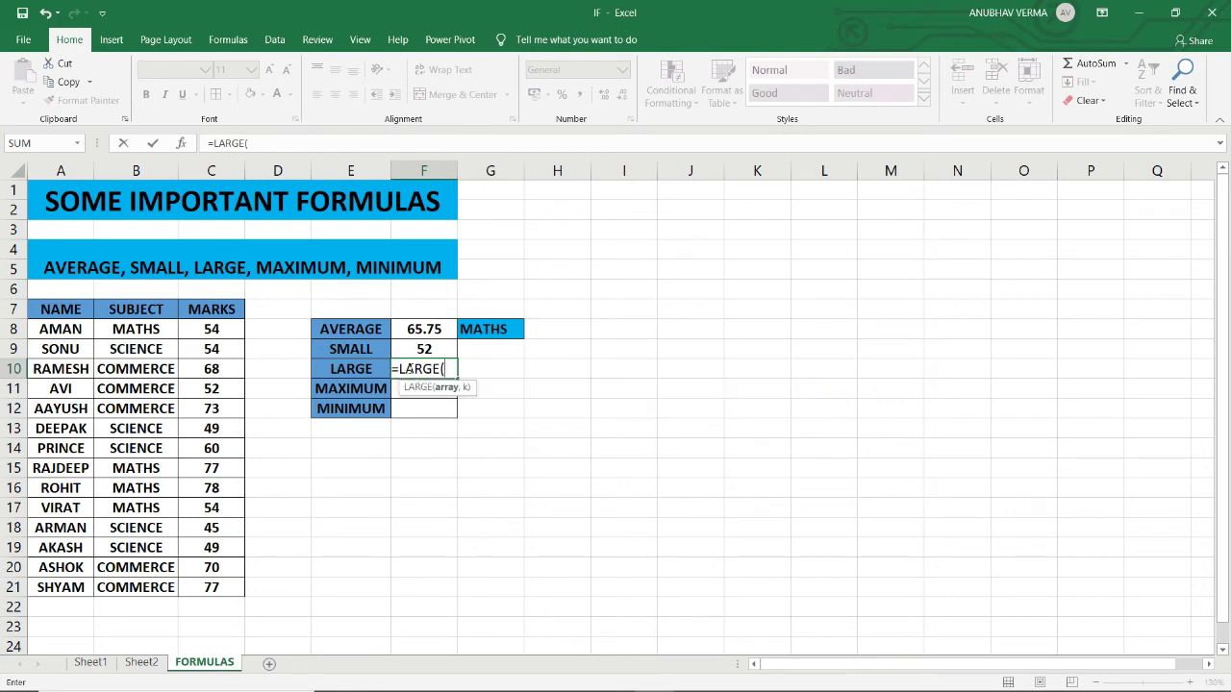
- Complete =LARGE(C8:C21,2) in F10, showing 77
drag(208, 333, 236, 577)
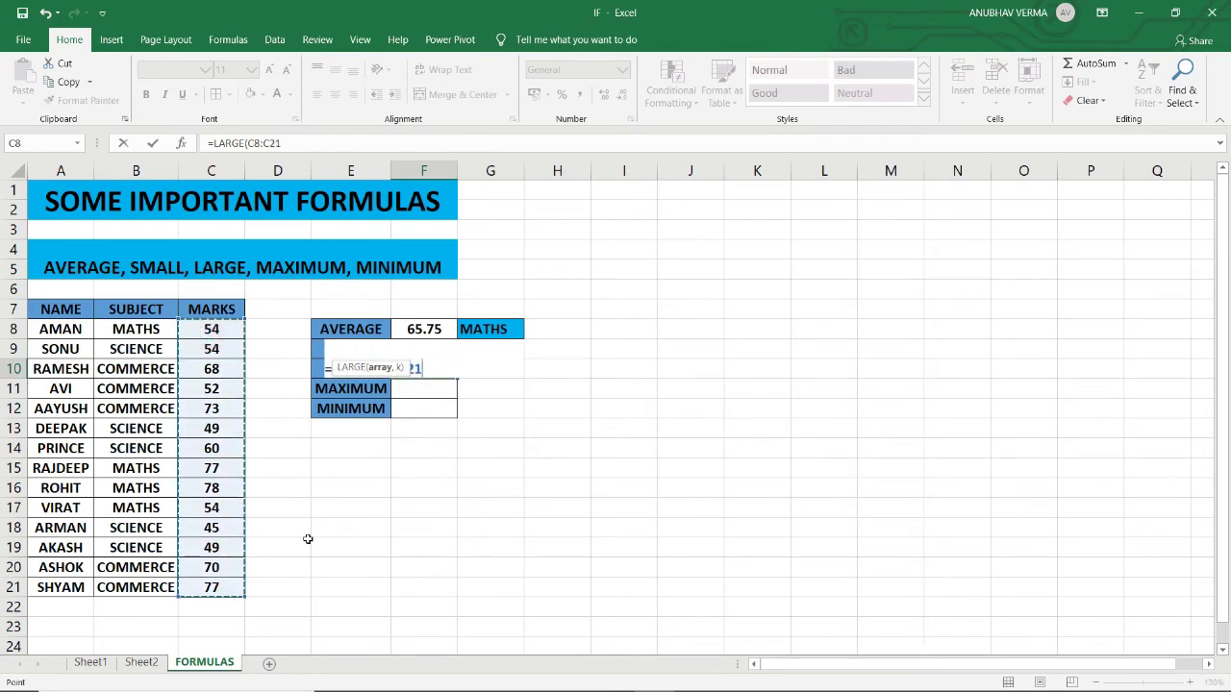
text(,)
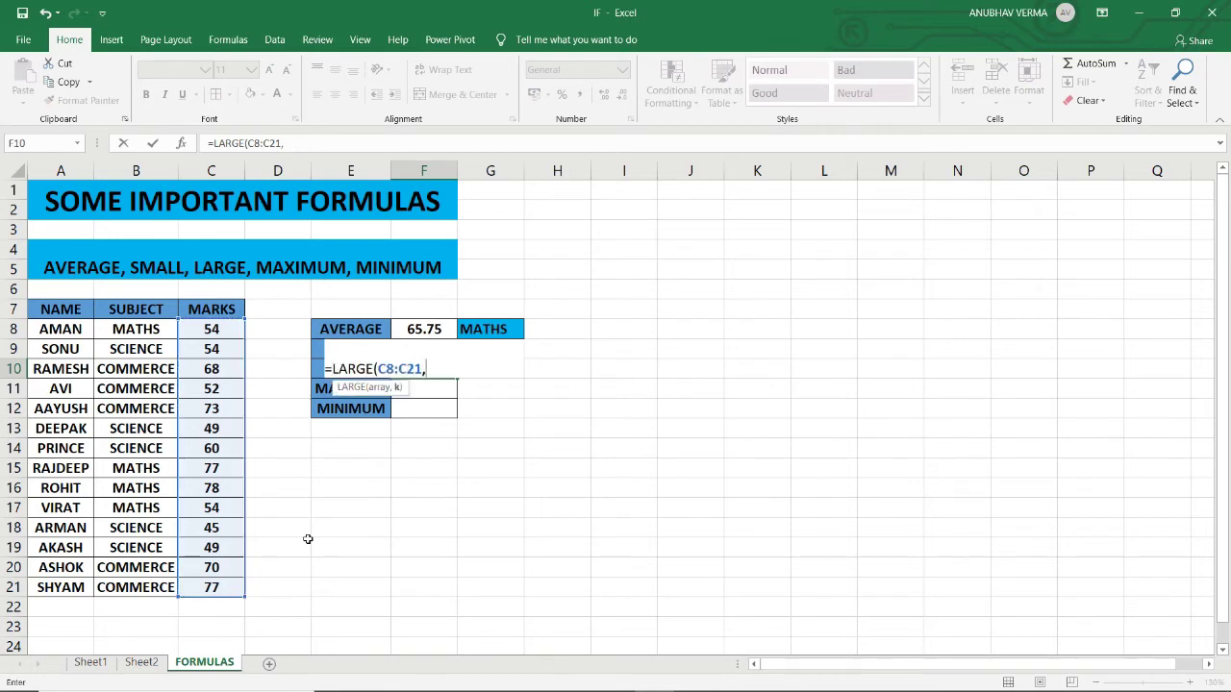
text(2)
text())
key(Return)
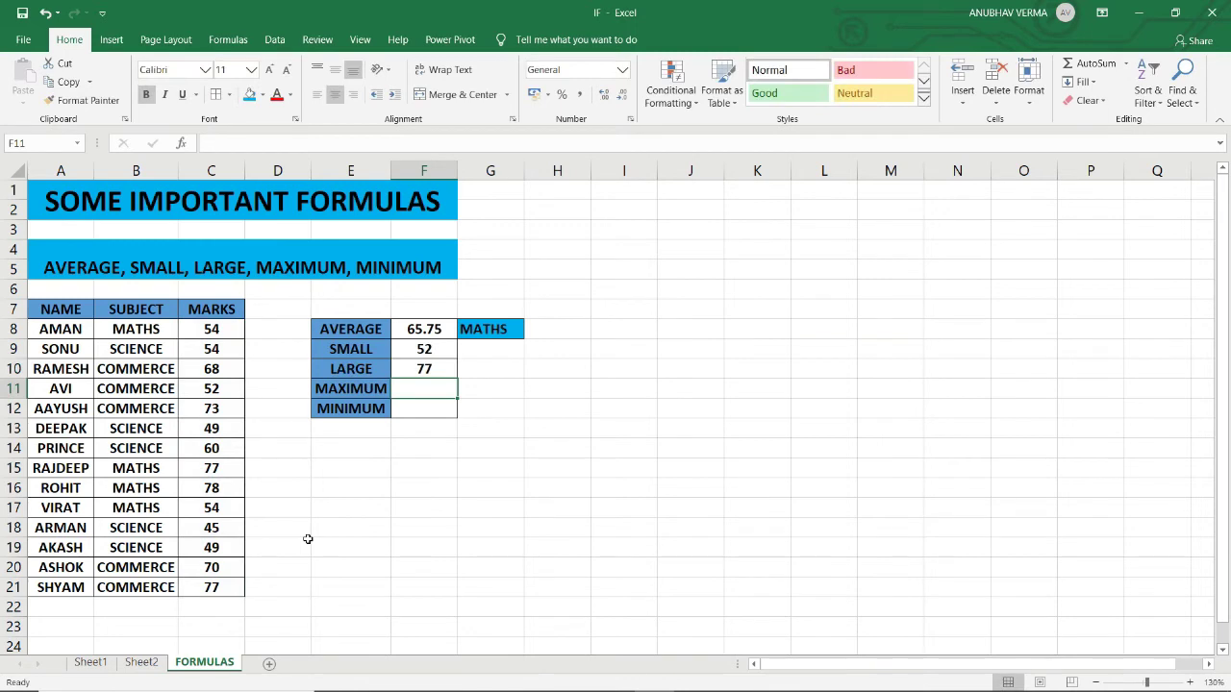
- Locate the 77 marks in column C and start =MAX( in F11
click(219, 486)
click(219, 472)
click(221, 594)
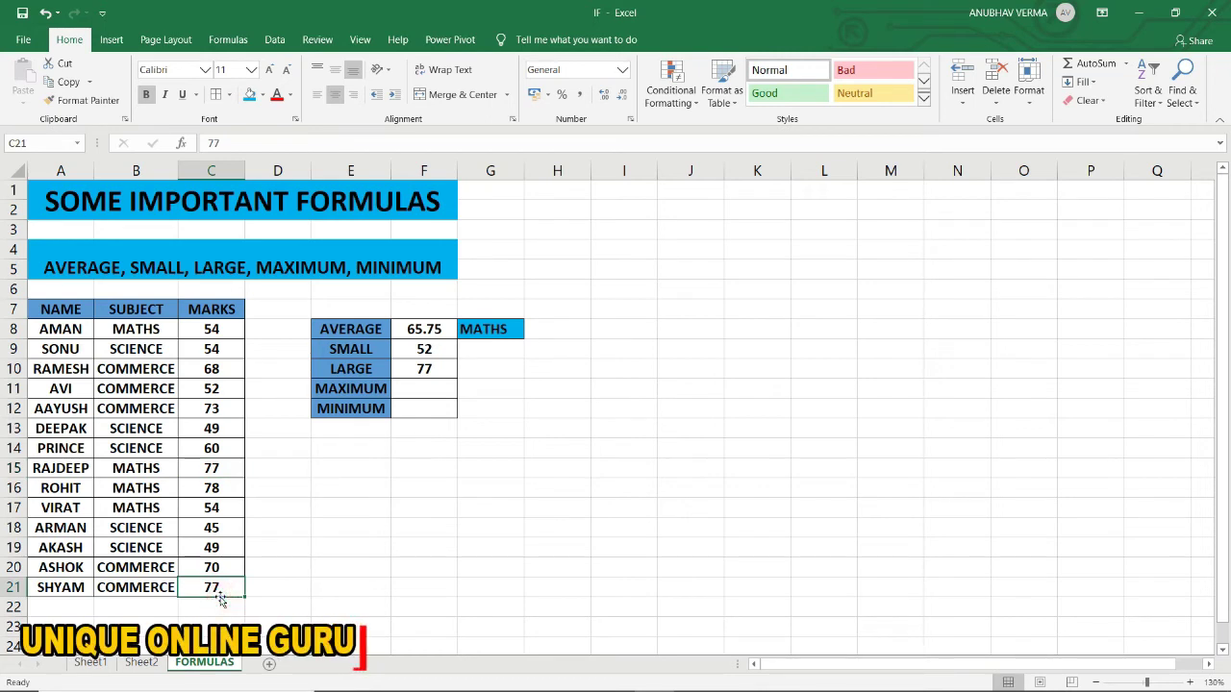
click(404, 385)
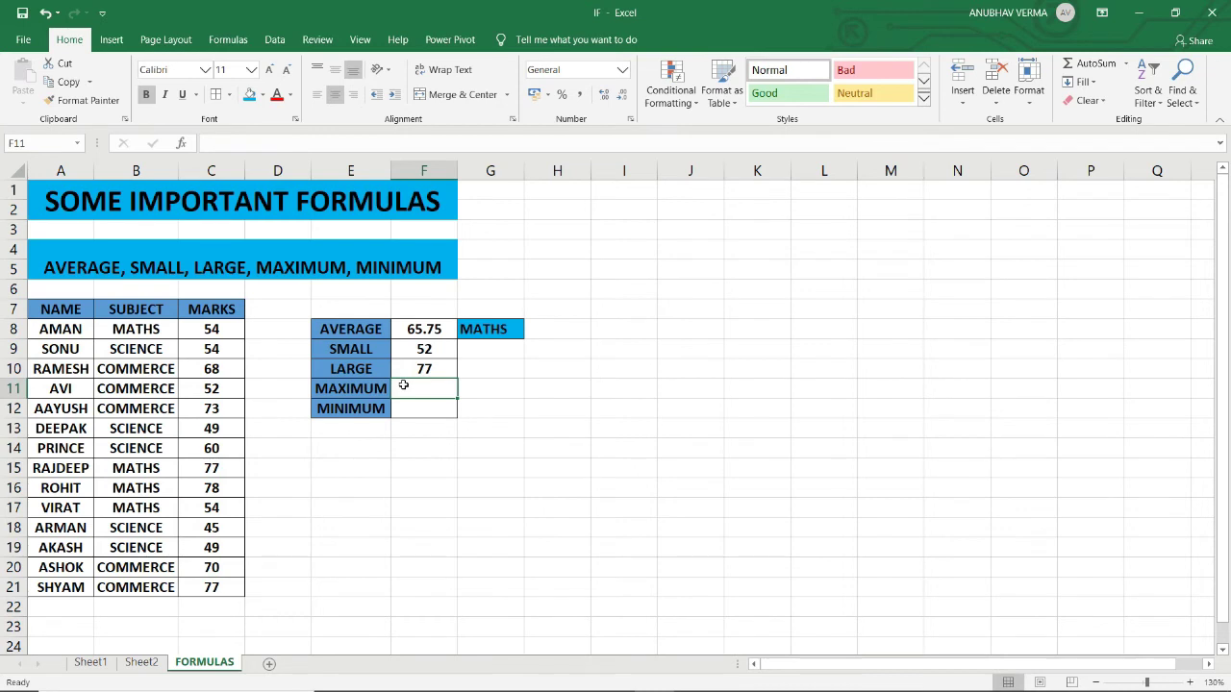
text(=MAX()
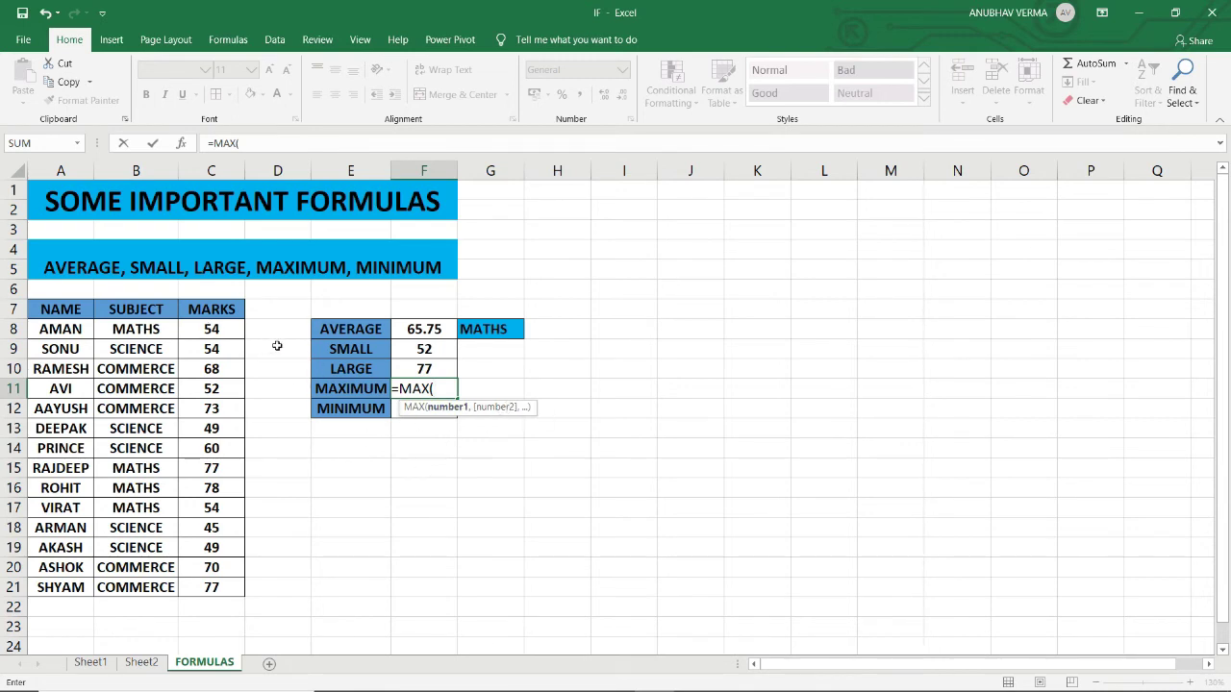
- Complete =MAX(C8:C21) in F11, showing the highest mark 78
drag(229, 329, 235, 647)
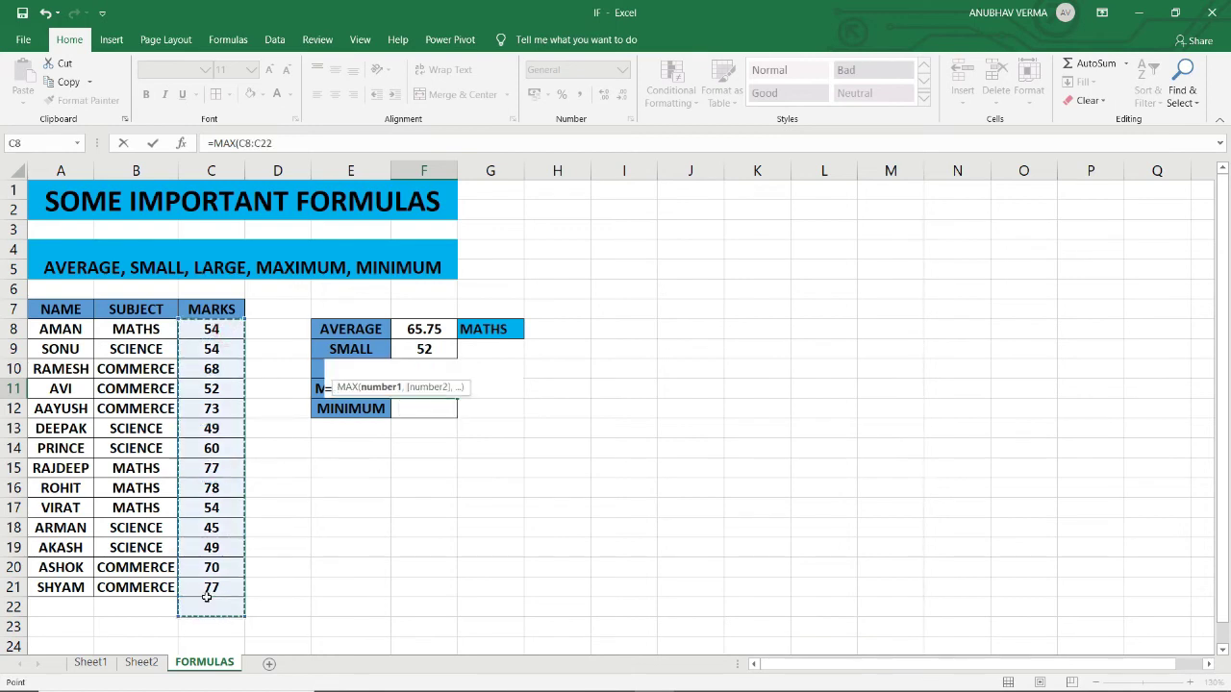
click(322, 428)
drag(238, 331, 215, 587)
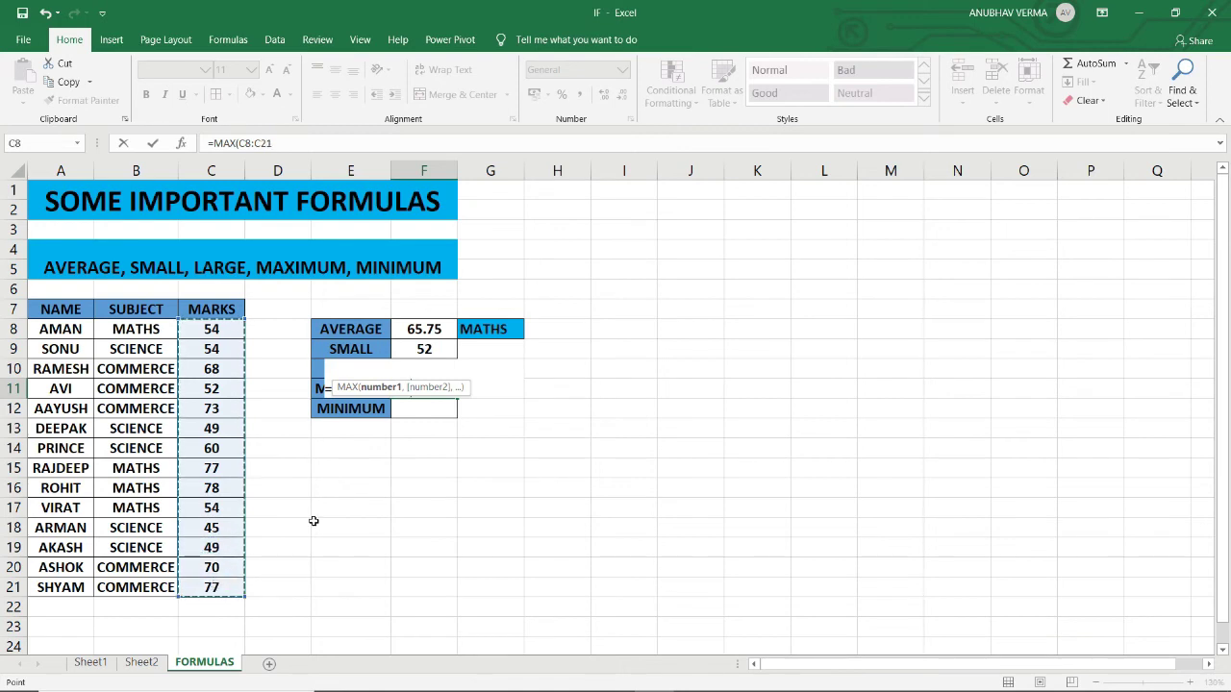
text())
key(Return)
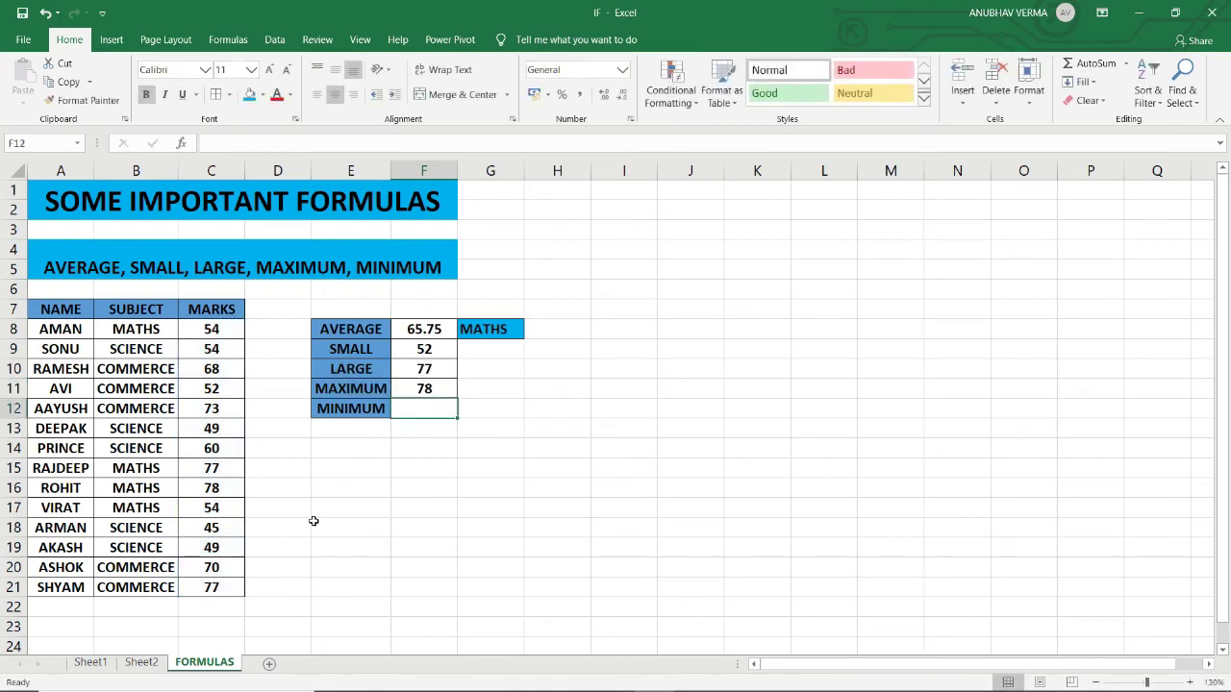
- Enter =MIN(C8:C21) in F12, showing 45, and point out the 78 and 45 marks
click(239, 488)
click(439, 416)
text(=)
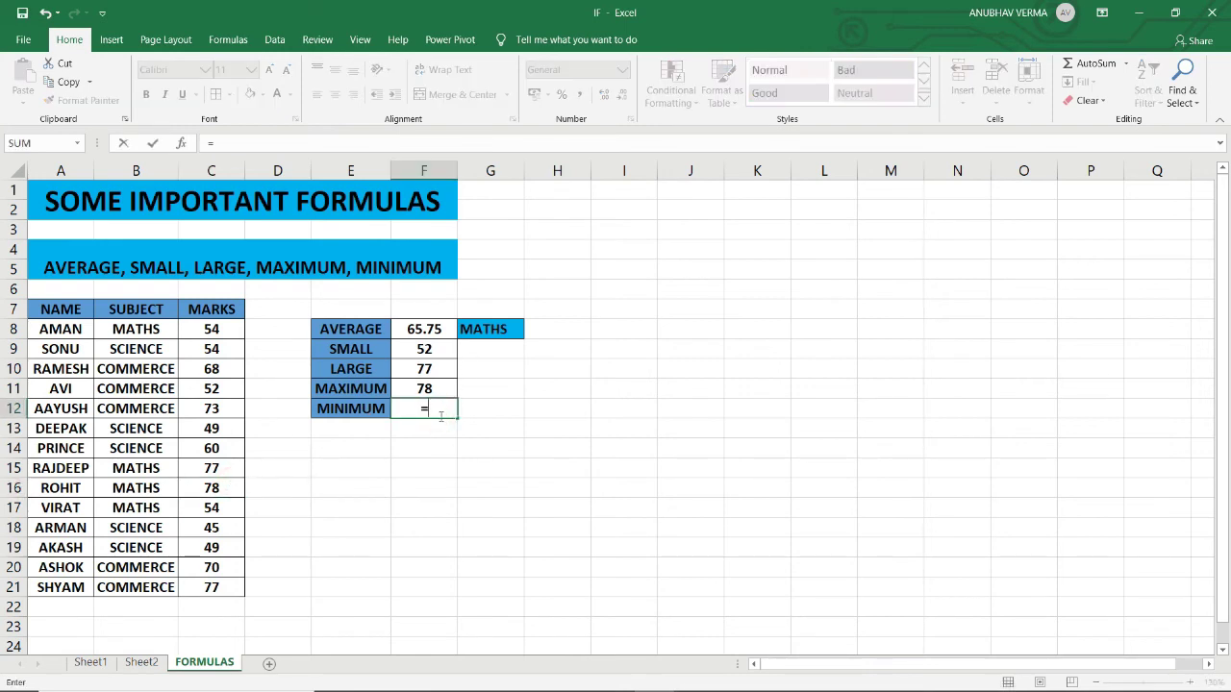
text(MIN()
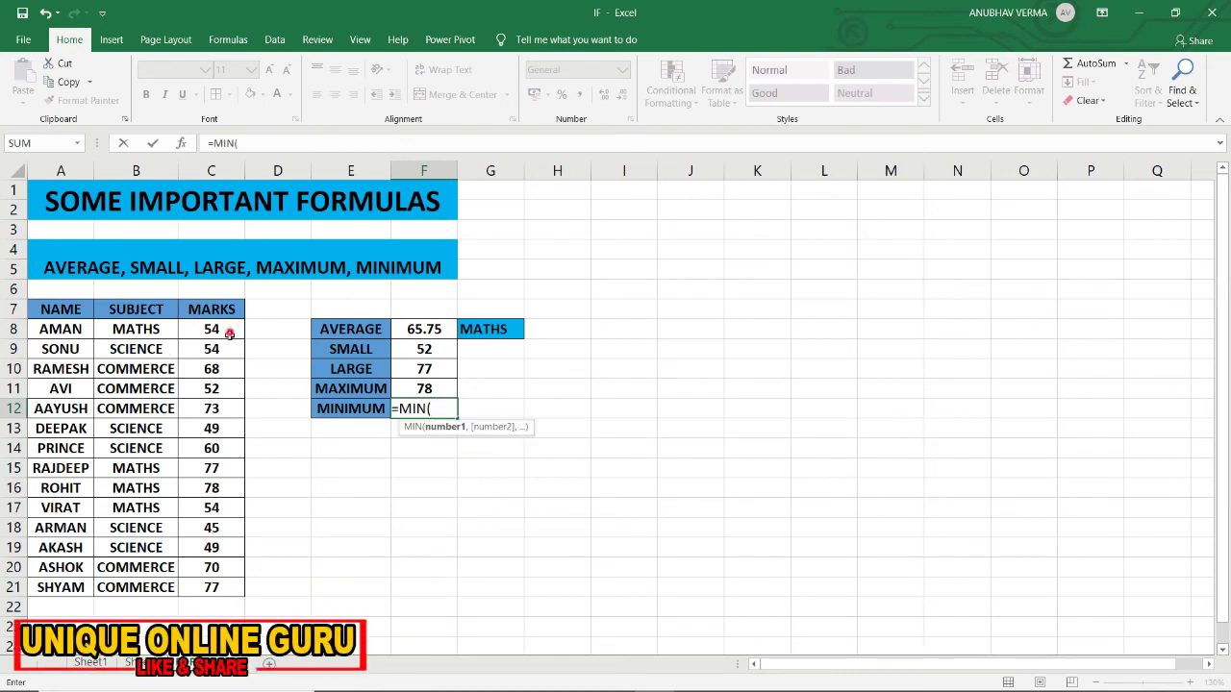
drag(221, 328, 223, 588)
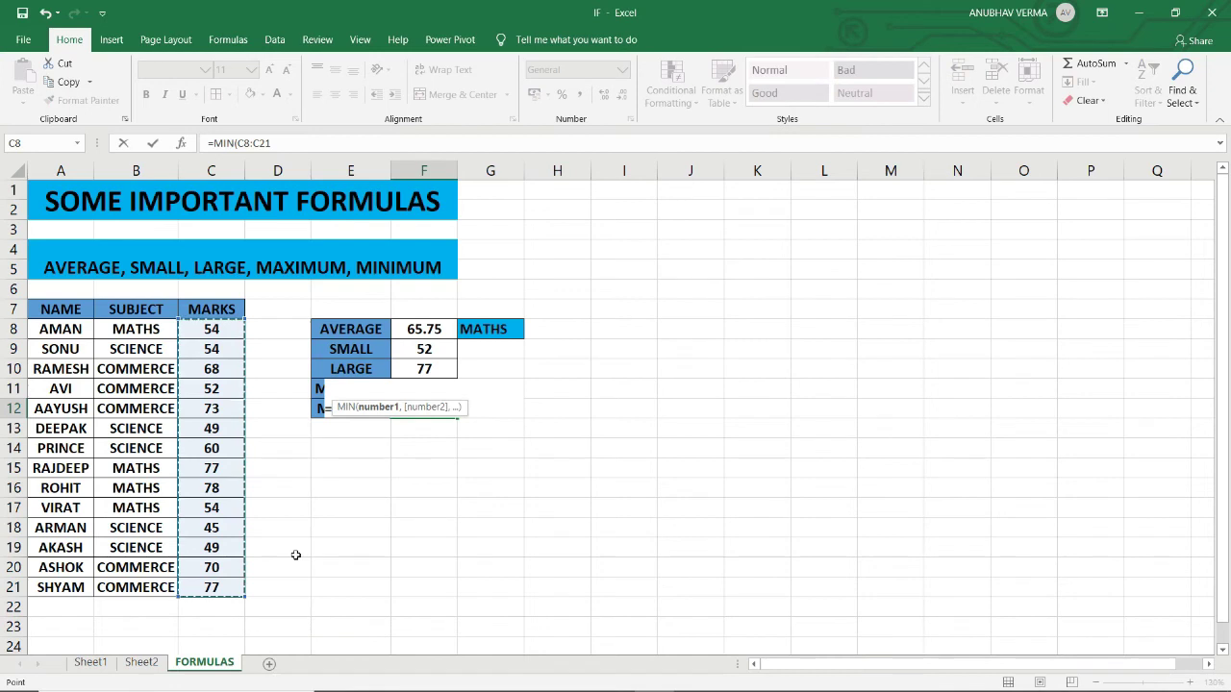
text())
key(Return)
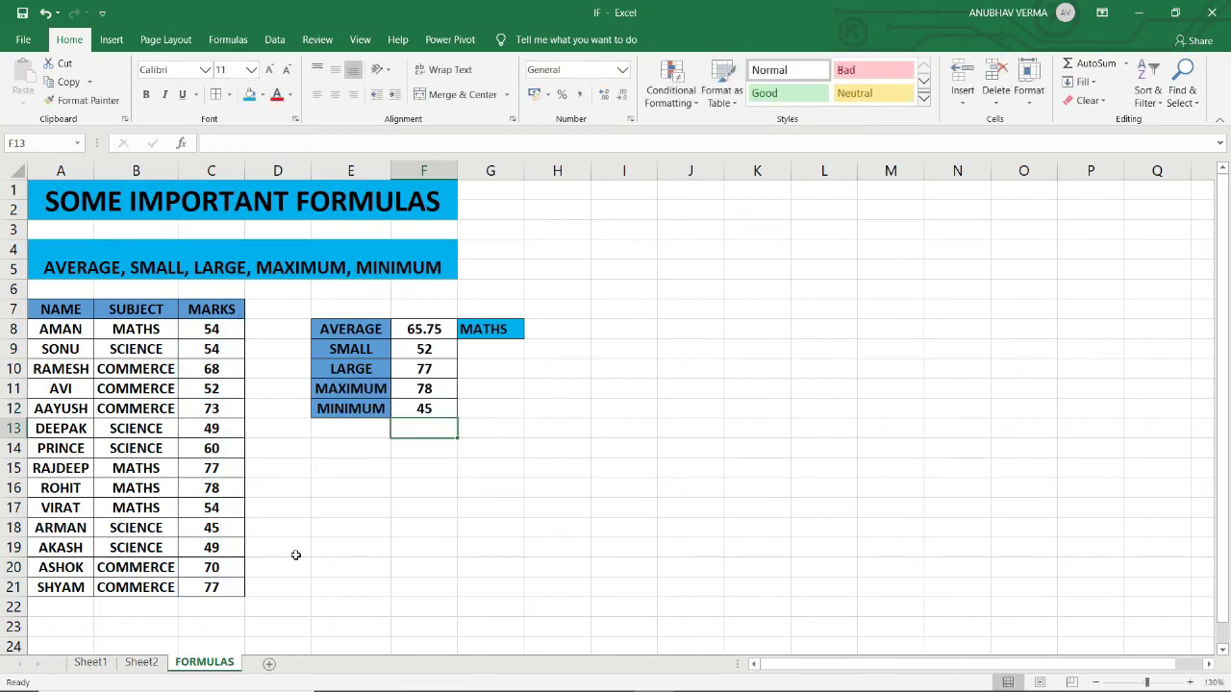
click(217, 530)
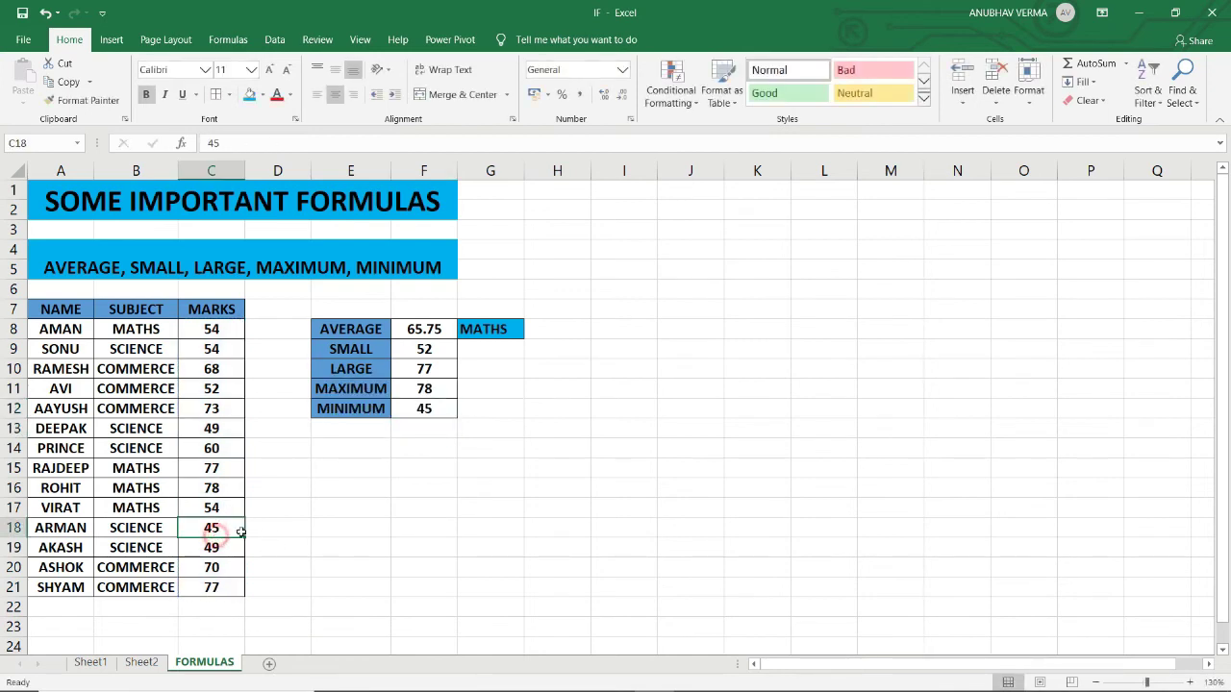